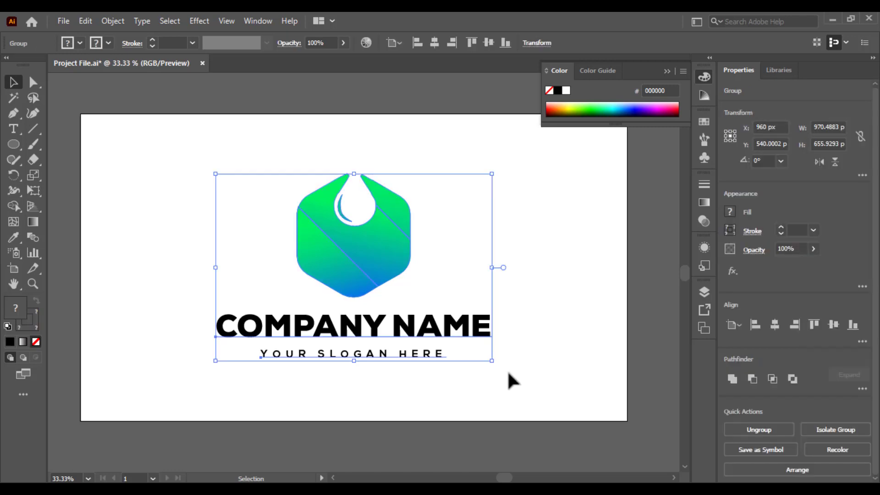
# Step: Scale down the reference logo group proportionally and place it in the upper-left corner of the artboard
pyautogui.moveTo(489, 359); pyautogui.dragTo(425, 316)
pyautogui.moveTo(349, 259); pyautogui.dragTo(187, 172)
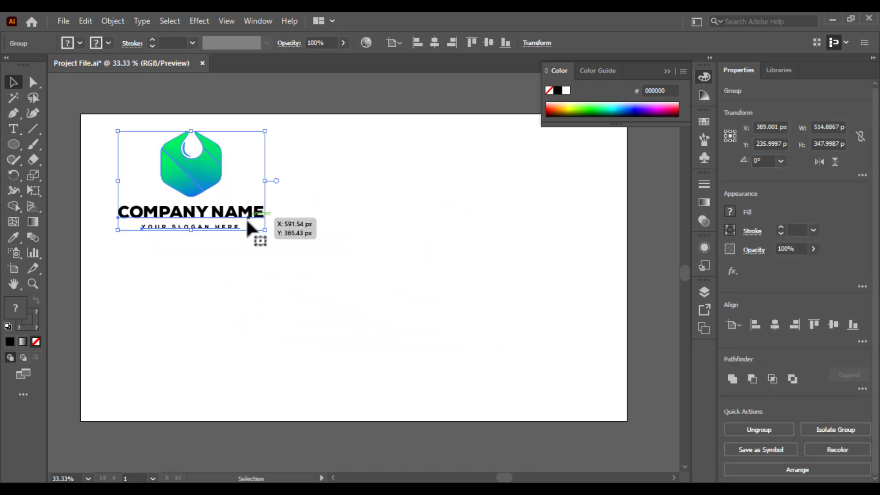
pyautogui.moveTo(265, 229); pyautogui.dragTo(168, 182)
pyautogui.click(331, 271)
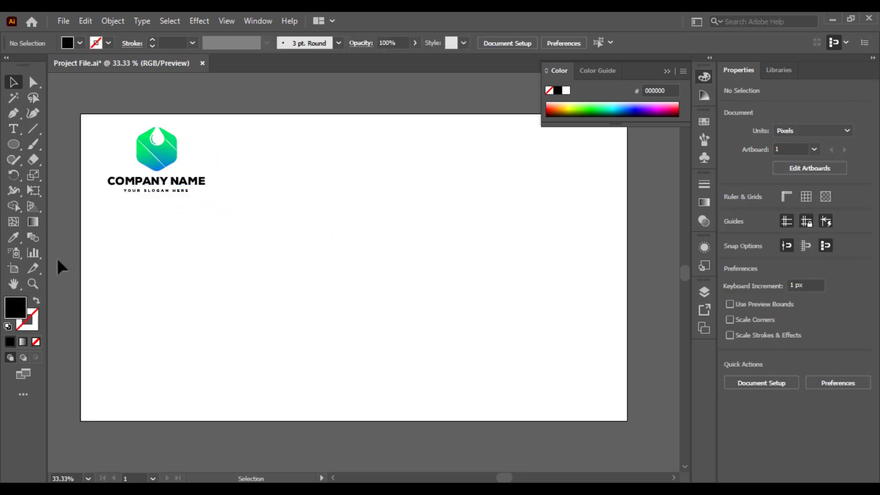
# Step: Draw a black hexagon about 693 by 600 px with the Polygon tool and rotate it to 270° so a corner points up
pyautogui.moveTo(14, 144); pyautogui.dragTo(68, 190)
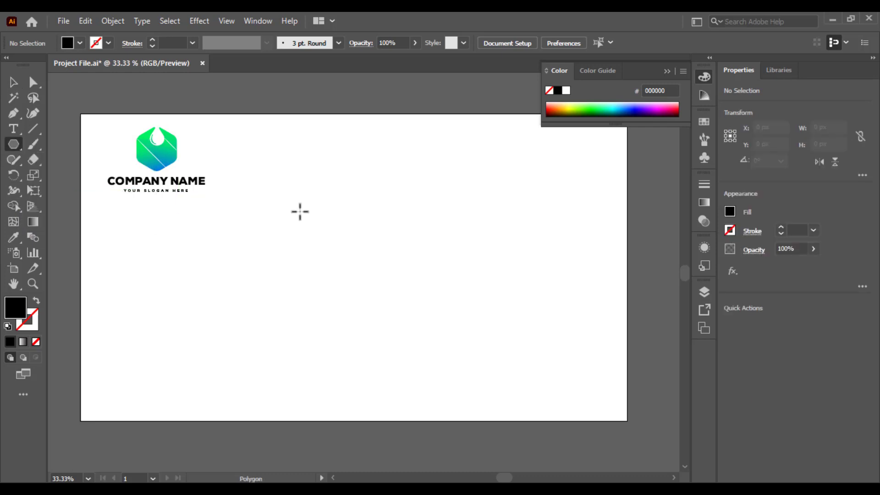
pyautogui.moveTo(314, 197); pyautogui.dragTo(386, 264)
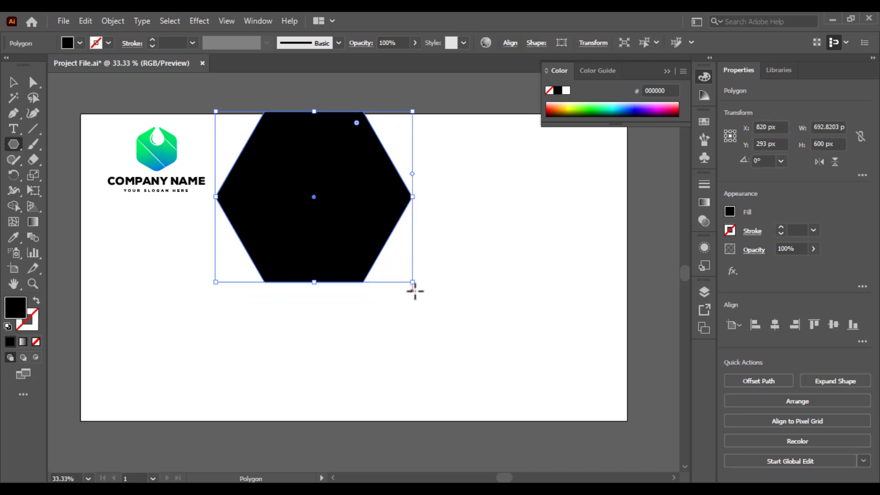
pyautogui.moveTo(412, 289); pyautogui.dragTo(233, 299)
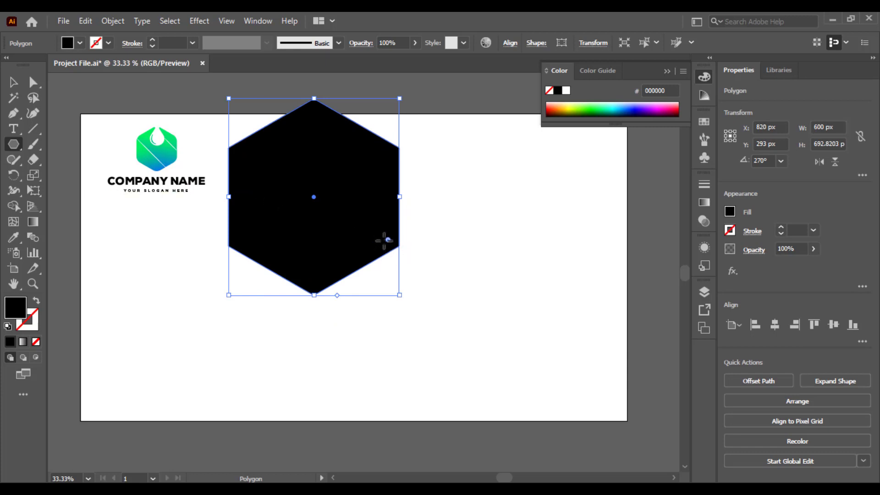
# Step: Round all corners of the hexagon and centre it horizontally and vertically on the artboard
pyautogui.moveTo(384, 237); pyautogui.dragTo(369, 232)
pyautogui.click(14, 82)
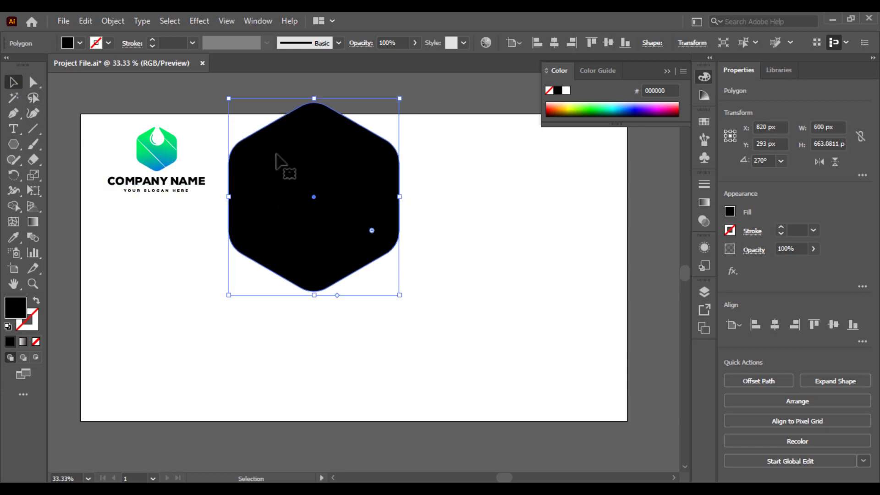
pyautogui.click(553, 42)
pyautogui.click(608, 43)
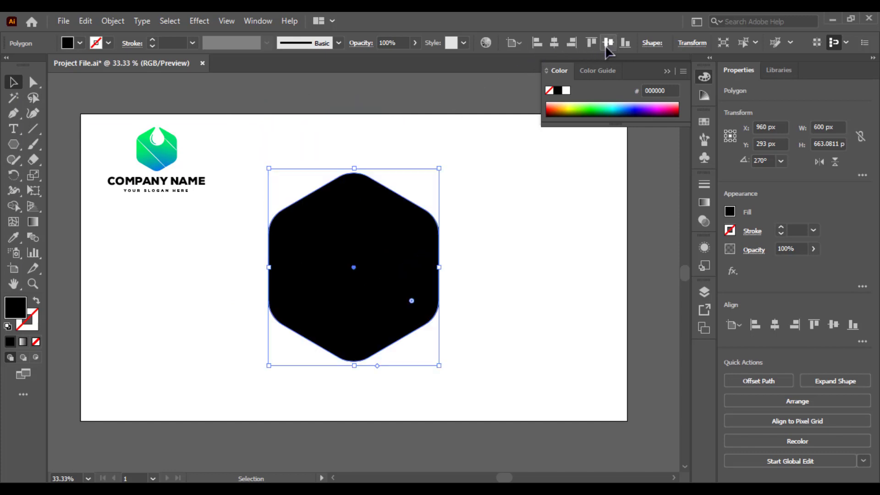
pyautogui.click(501, 199)
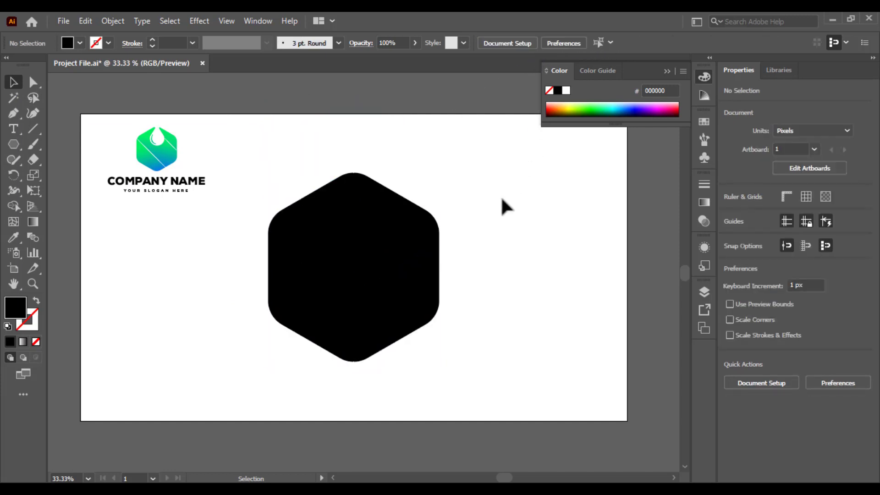
# Step: Draw a black circle beside the hexagon and position it below the reference logo
pyautogui.hotkey('ctrl', '=')
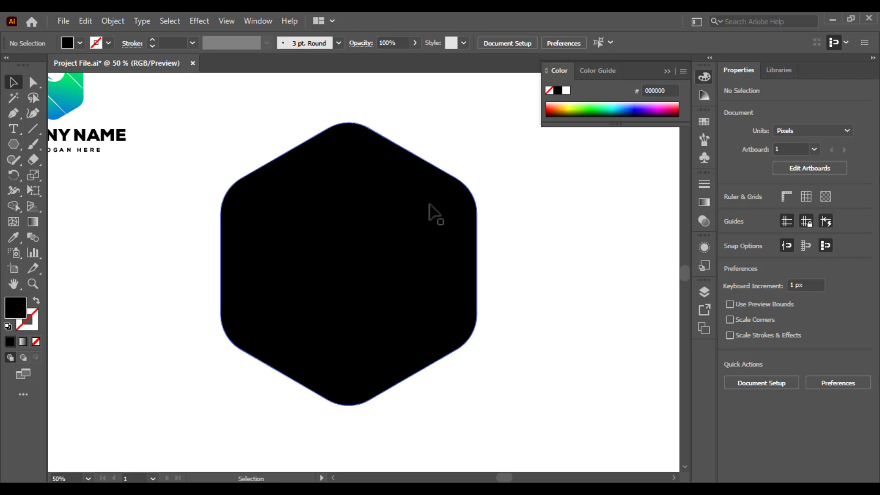
pyautogui.press('space')
pyautogui.moveTo(408, 211); pyautogui.dragTo(418, 260)
pyautogui.moveTo(346, 275); pyautogui.dragTo(468, 242)
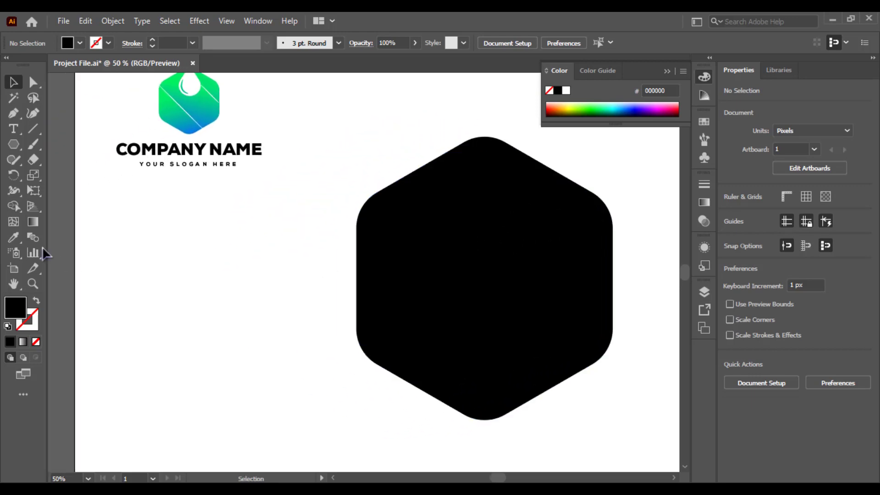
pyautogui.moveTo(14, 145); pyautogui.dragTo(78, 175)
pyautogui.moveTo(143, 292)
pyautogui.mouseDown()
pyautogui.moveTo(204, 345)
pyautogui.moveTo(179, 329)
pyautogui.moveTo(191, 348)
pyautogui.mouseUp()
pyautogui.click(14, 83)
pyautogui.moveTo(188, 293); pyautogui.dragTo(226, 343)
pyautogui.click(261, 275)
# Step: Draw a black rectangle about 207 by 228 px over the upper half of the circle
pyautogui.press('space')
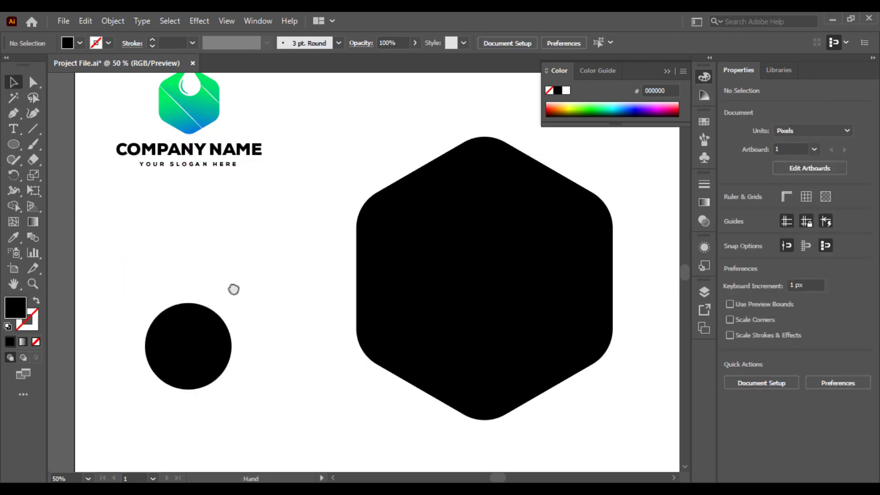
pyautogui.moveTo(234, 289); pyautogui.dragTo(302, 271)
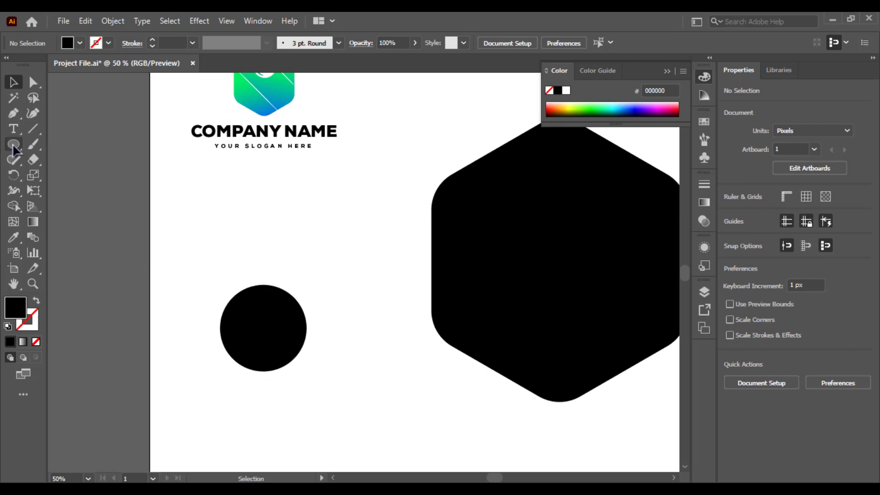
pyautogui.moveTo(13, 144); pyautogui.dragTo(55, 143)
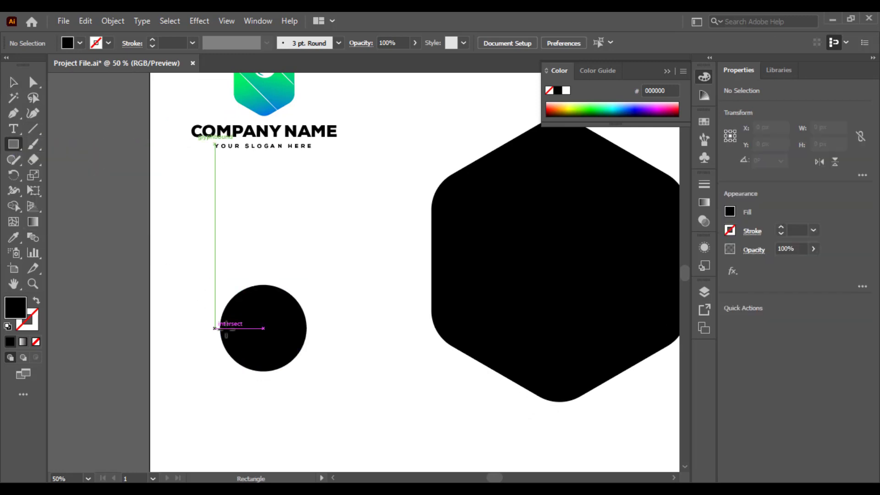
pyautogui.moveTo(214, 328); pyautogui.dragTo(193, 156)
pyautogui.hotkey('ctrl', '=')
pyautogui.hotkey('ctrl', '=')
pyautogui.hotkey('ctrl', '=')
# Step: Align the rectangle's right edge with the circle and narrow it from the left to about 202 px, matching the circle's width
pyautogui.click(13, 82)
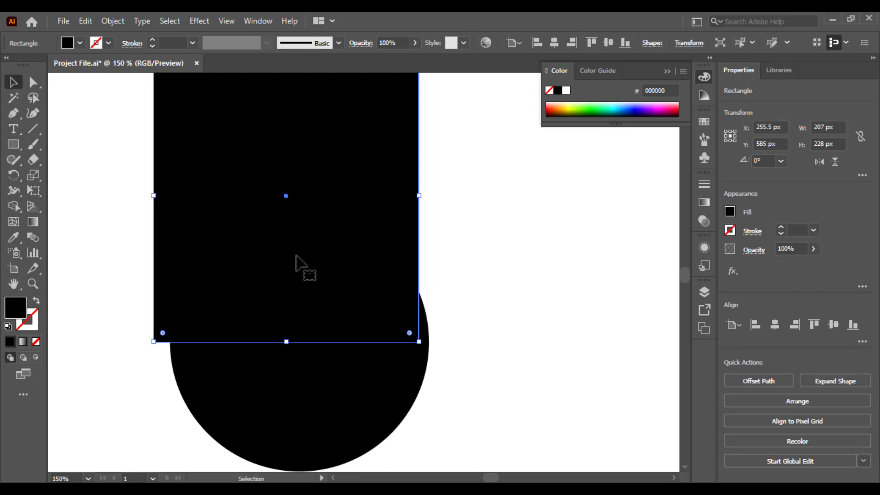
pyautogui.moveTo(298, 253); pyautogui.dragTo(304, 252)
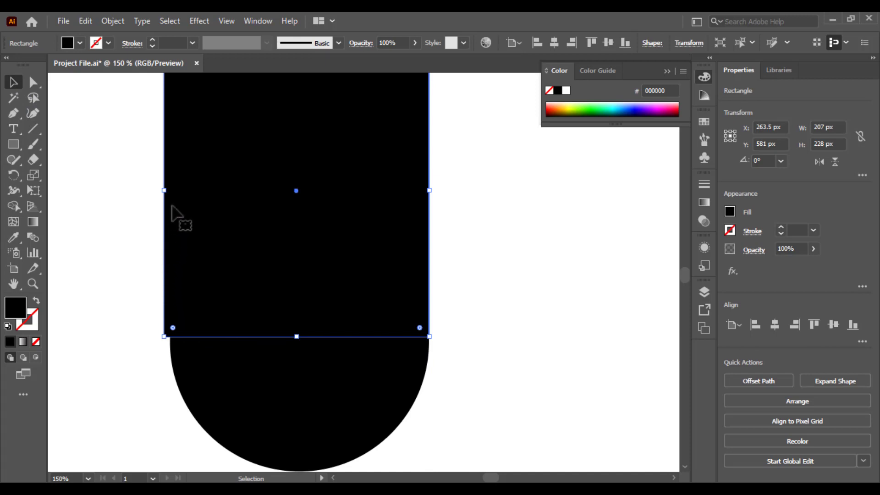
pyautogui.moveTo(164, 192); pyautogui.dragTo(170, 192)
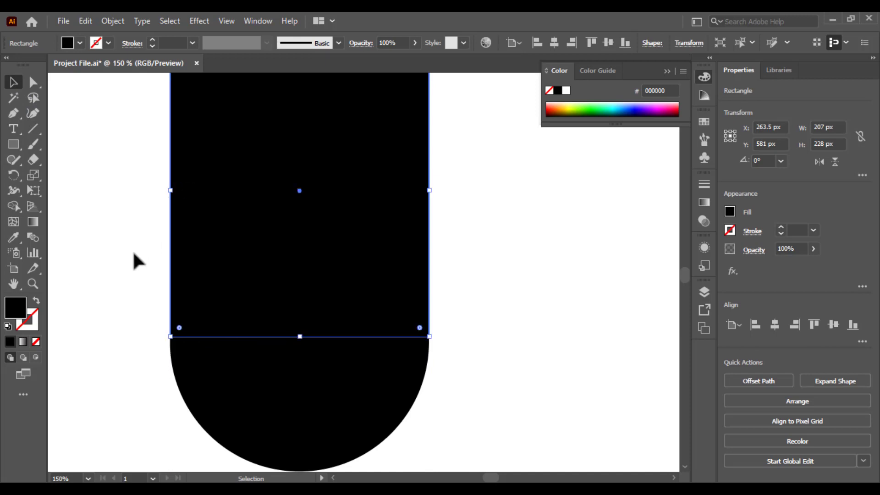
pyautogui.click(123, 272)
# Step: Move the rectangle down slightly to Y 583 px so its lower corners meet the circle's widest points
pyautogui.scroll(3, 237, 344)
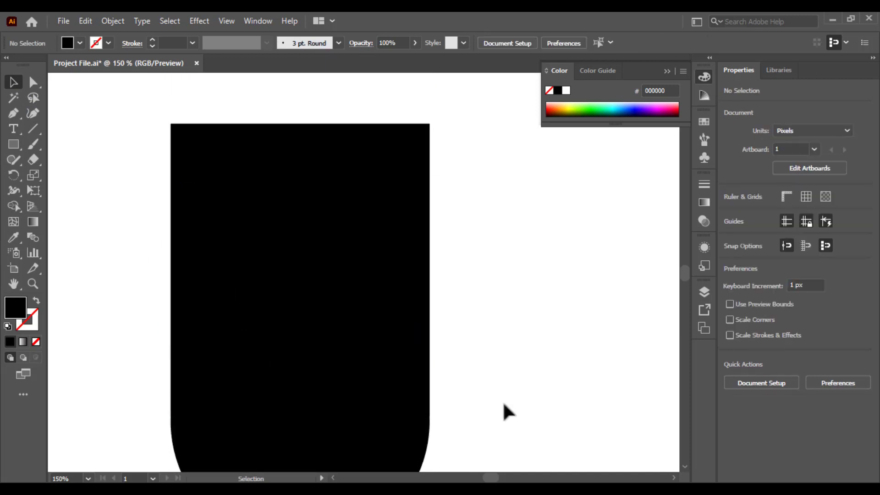
pyautogui.hotkey('ctrl', '=')
pyautogui.hotkey('ctrl', '=')
pyautogui.hotkey('ctrl', '=')
pyautogui.moveTo(454, 143); pyautogui.dragTo(378, 124)
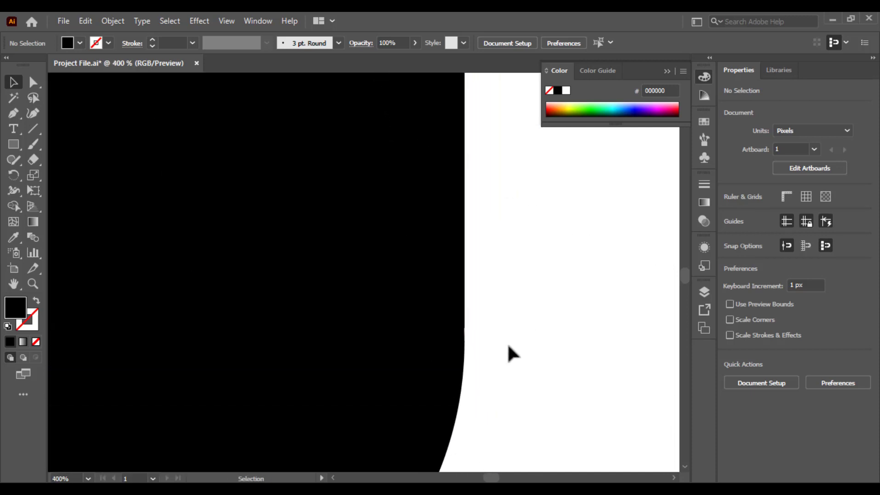
pyautogui.click(428, 292)
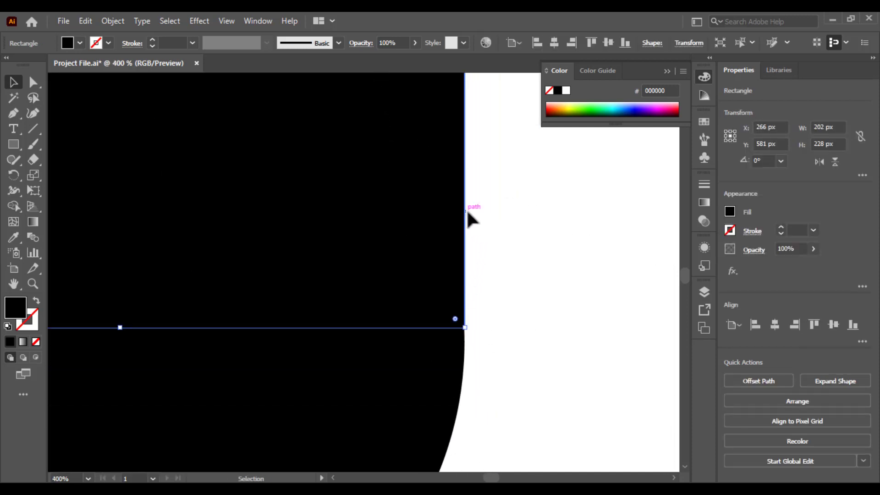
pyautogui.moveTo(436, 222); pyautogui.dragTo(436, 229)
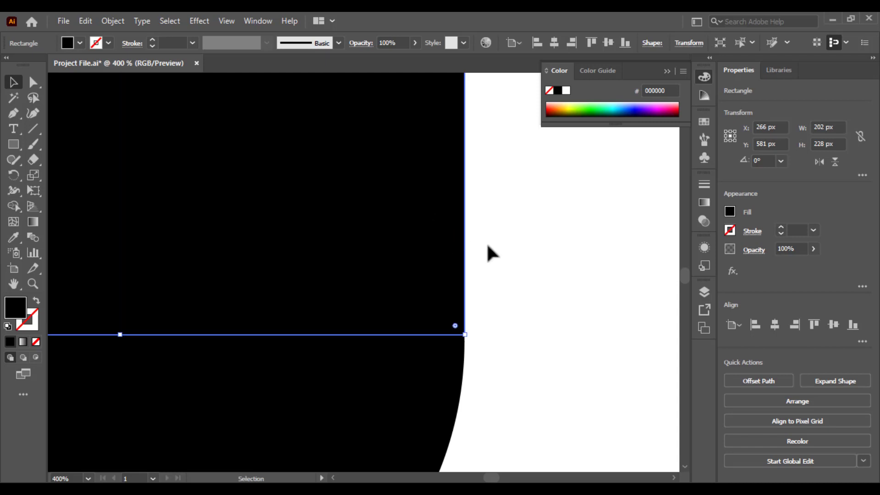
pyautogui.click(508, 255)
# Step: Add an anchor point at the middle of the rectangle's top edge
pyautogui.hotkey('ctrl', '-')
pyautogui.hotkey('ctrl', '-')
pyautogui.hotkey('ctrl', '-')
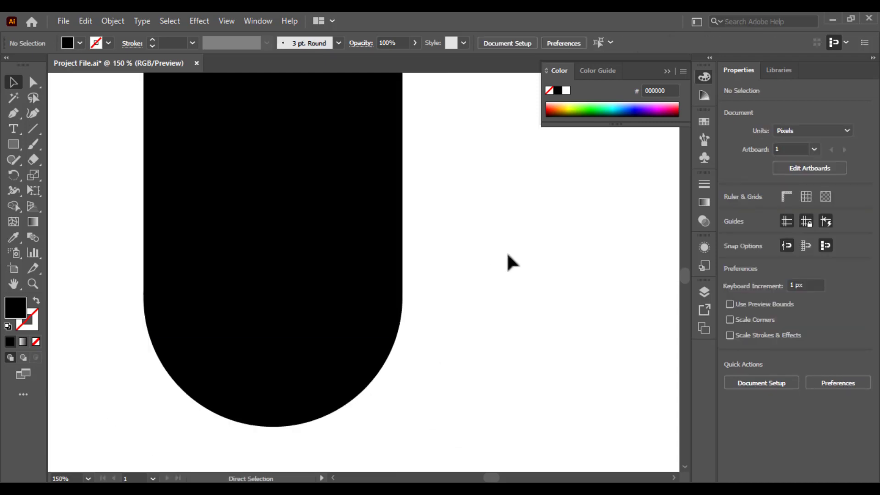
pyautogui.moveTo(340, 335); pyautogui.dragTo(355, 339)
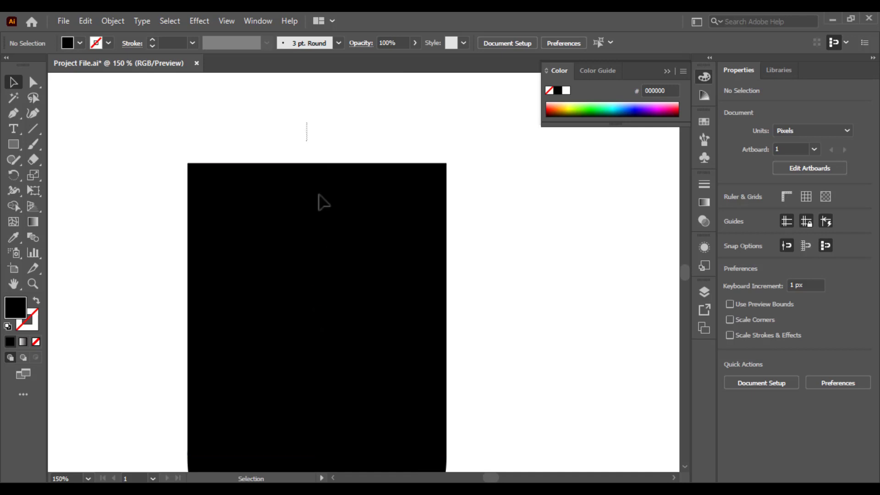
pyautogui.click(324, 252)
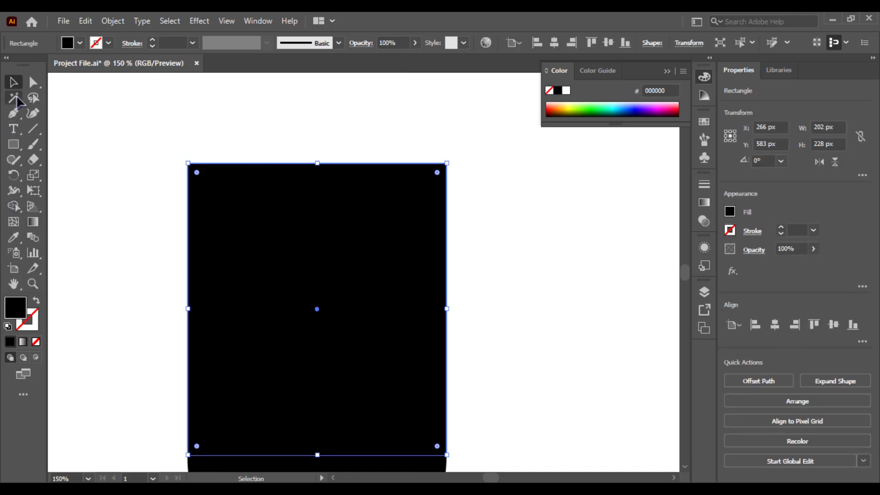
pyautogui.click(34, 82)
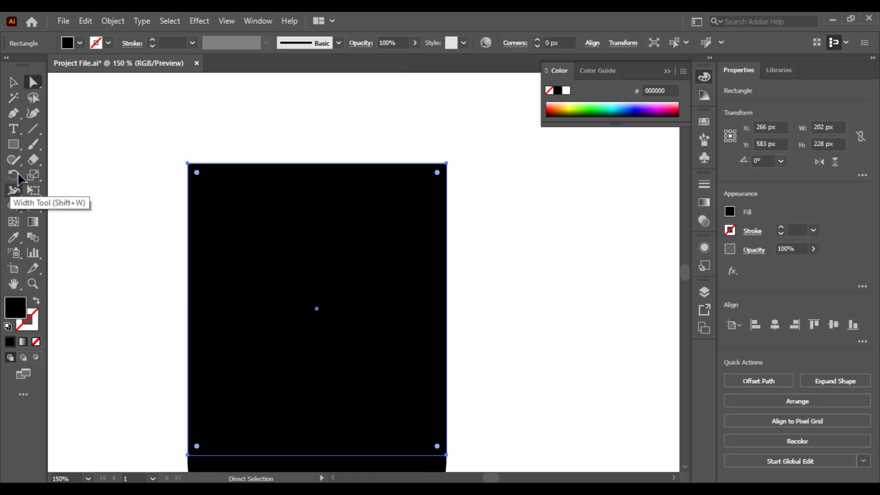
pyautogui.click(13, 113)
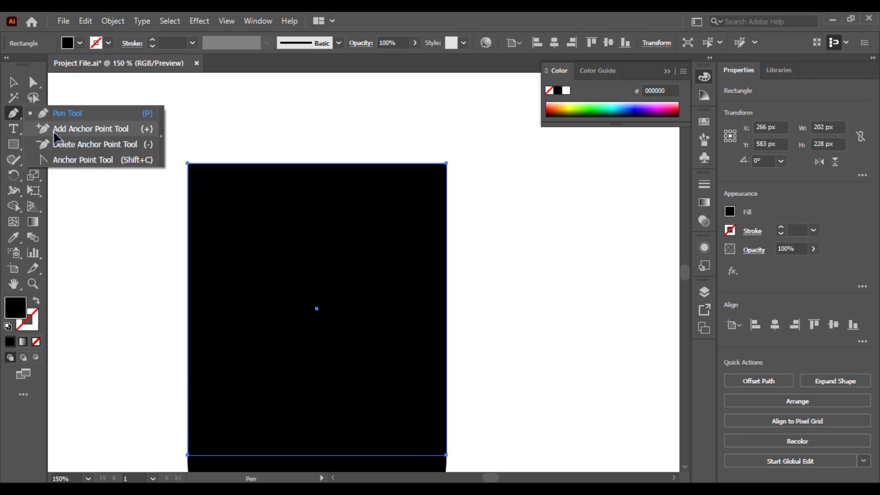
pyautogui.click(69, 128)
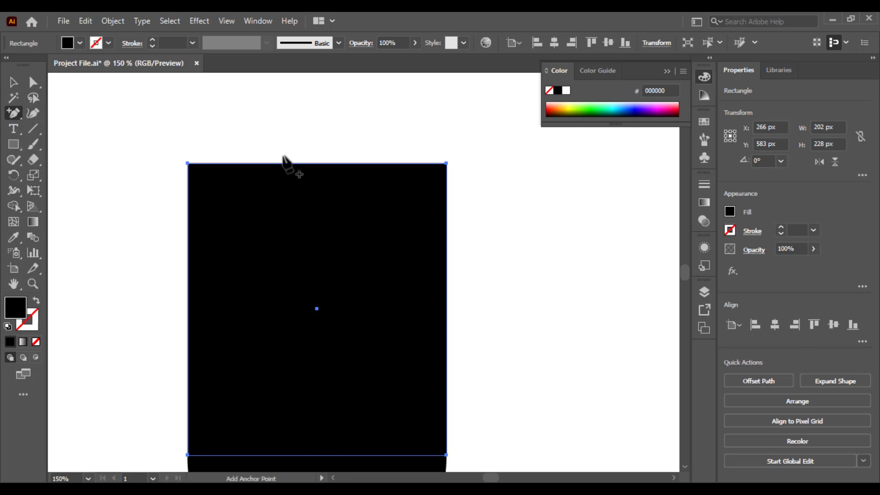
pyautogui.click(317, 164)
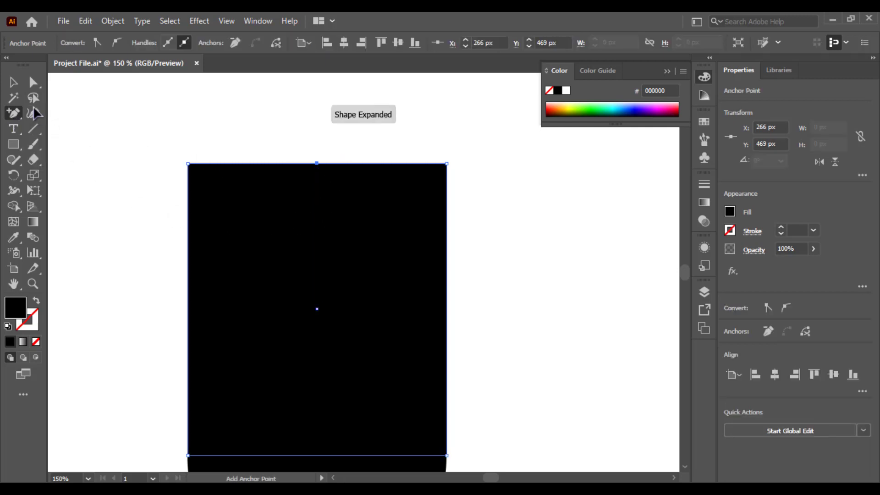
pyautogui.click(15, 83)
# Step: Delete the rectangle's two upper corner anchor points to turn it into a triangle
pyautogui.moveTo(14, 113); pyautogui.dragTo(33, 132)
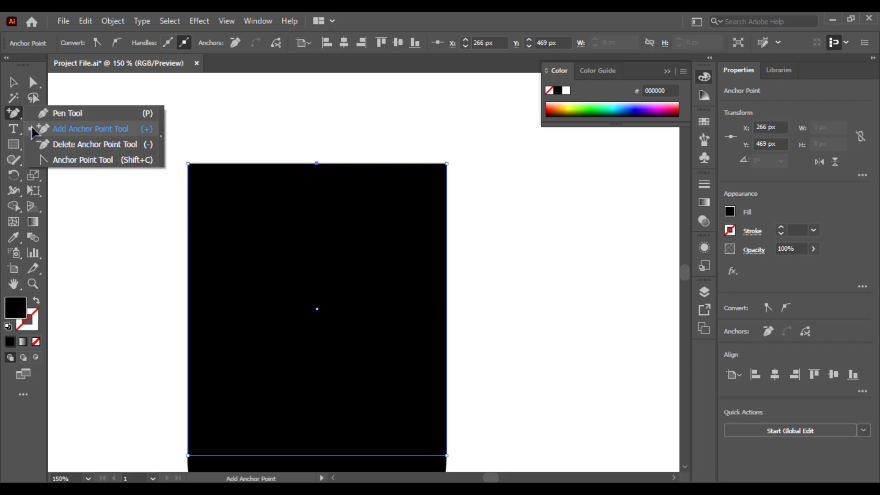
pyautogui.click(69, 144)
pyautogui.click(188, 164)
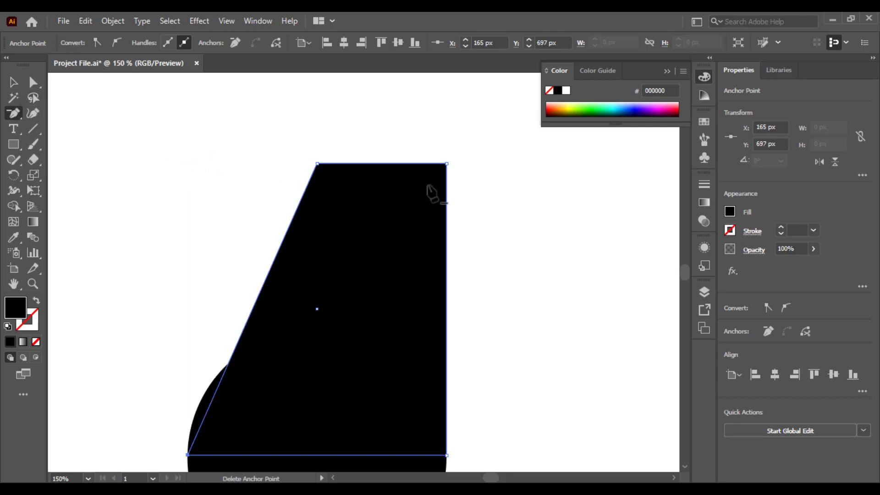
pyautogui.click(446, 163)
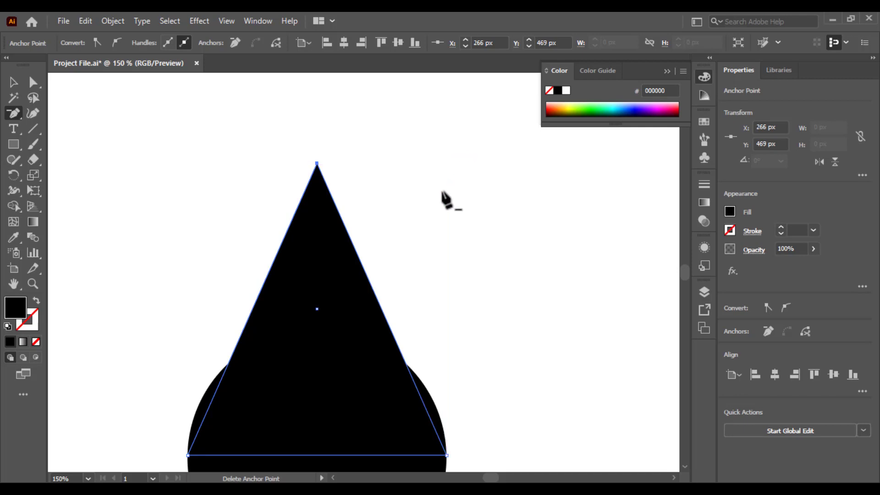
pyautogui.click(13, 83)
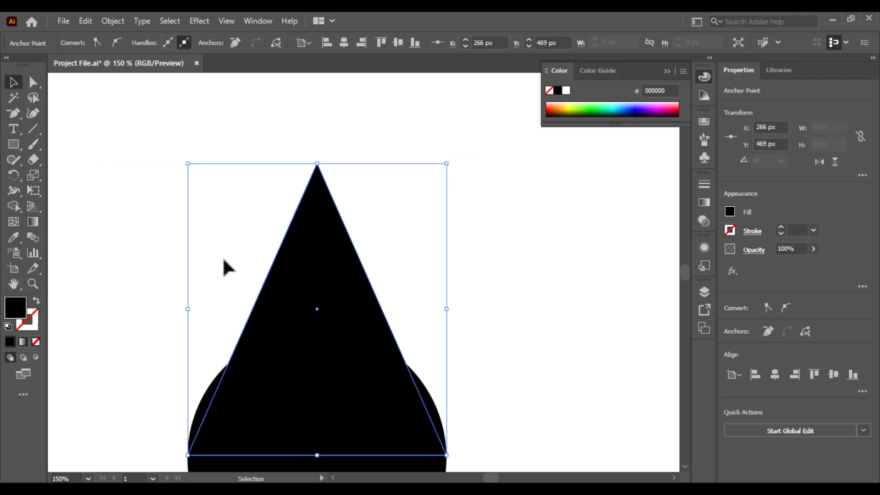
pyautogui.click(136, 272)
# Step: Move the triangle straight up so its base sits above the circle's centre line
pyautogui.moveTo(136, 271); pyautogui.dragTo(99, 169)
pyautogui.click(256, 285)
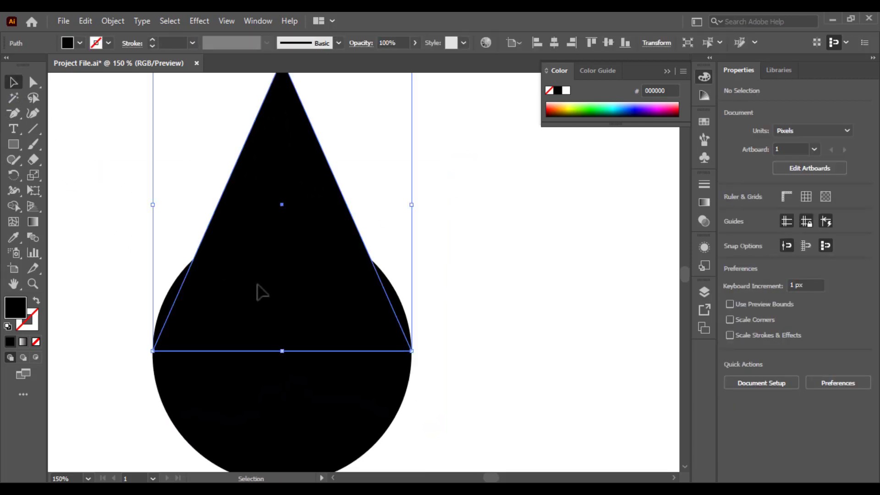
pyautogui.moveTo(257, 284); pyautogui.dragTo(257, 256)
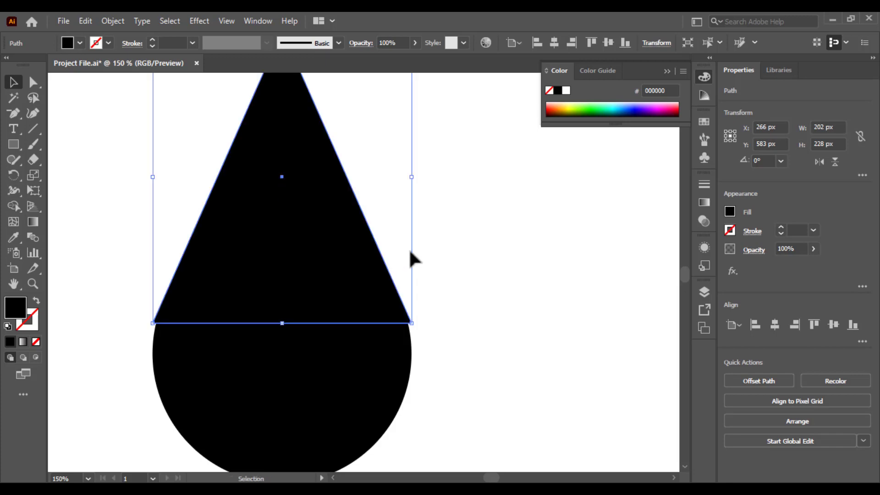
pyautogui.moveTo(455, 253); pyautogui.dragTo(146, 402)
pyautogui.click(444, 313)
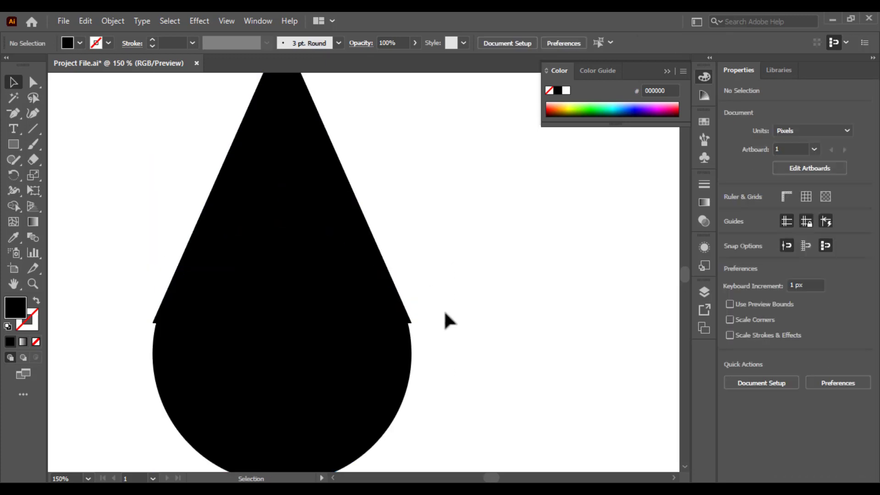
# Step: Move the triangle straight down slightly so its sides run more closely into the circle's outline
pyautogui.hotkey('ctrl', '+')
pyautogui.hotkey('ctrl', '+')
pyautogui.moveTo(377, 324); pyautogui.dragTo(377, 332)
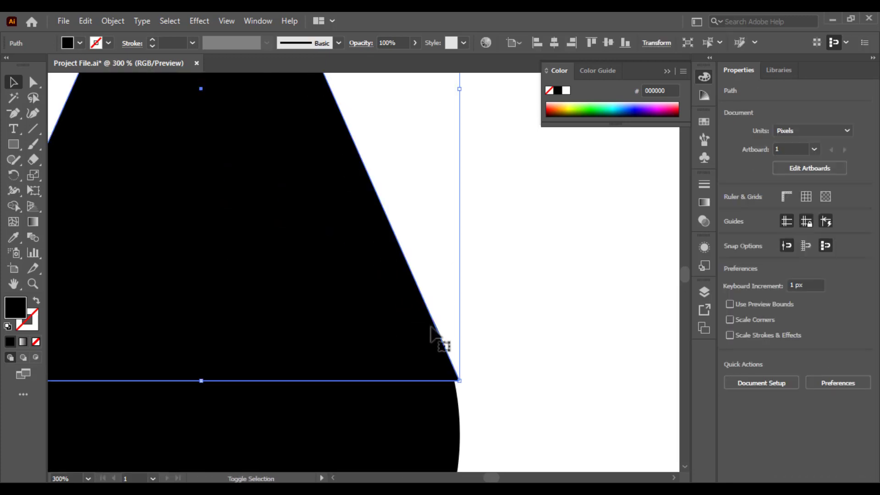
pyautogui.moveTo(543, 298); pyautogui.dragTo(334, 416)
pyautogui.hotkey('ctrl', '-')
pyautogui.hotkey('ctrl', '-')
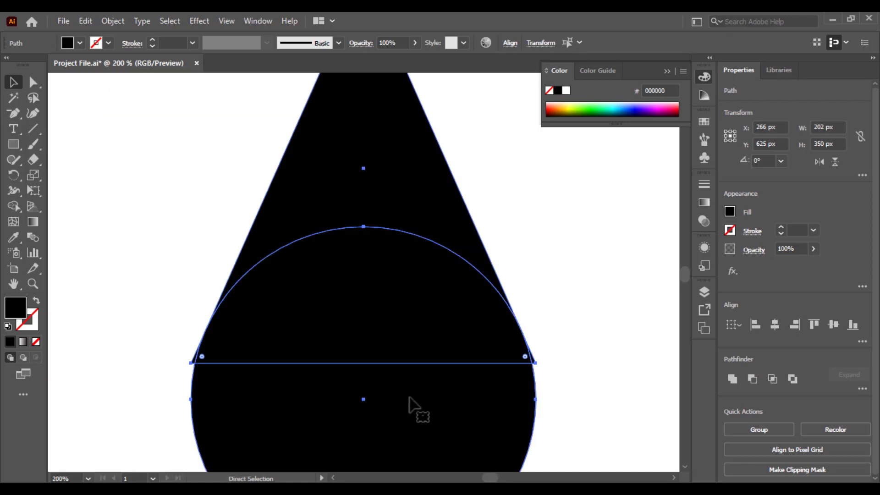
pyautogui.click(180, 366)
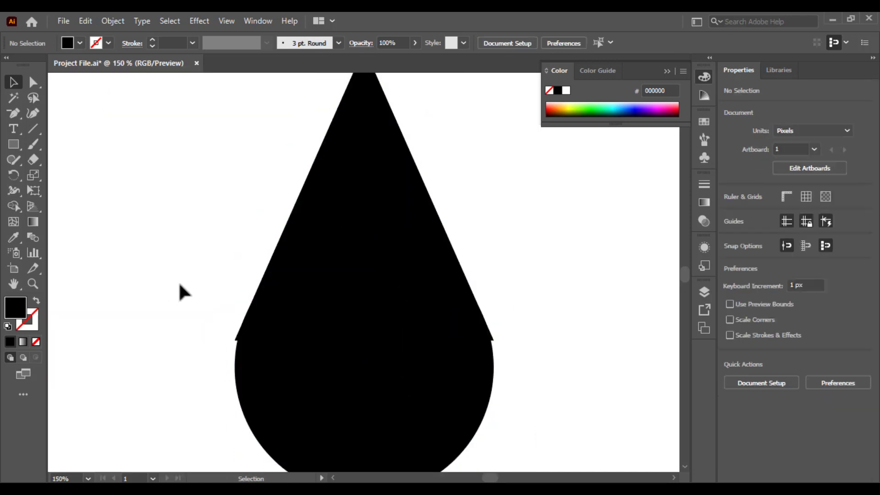
# Step: Remove the triangle's two small corners that stick out beyond the circle with the Shape Builder
pyautogui.moveTo(179, 303); pyautogui.dragTo(581, 430)
pyautogui.click(21, 209)
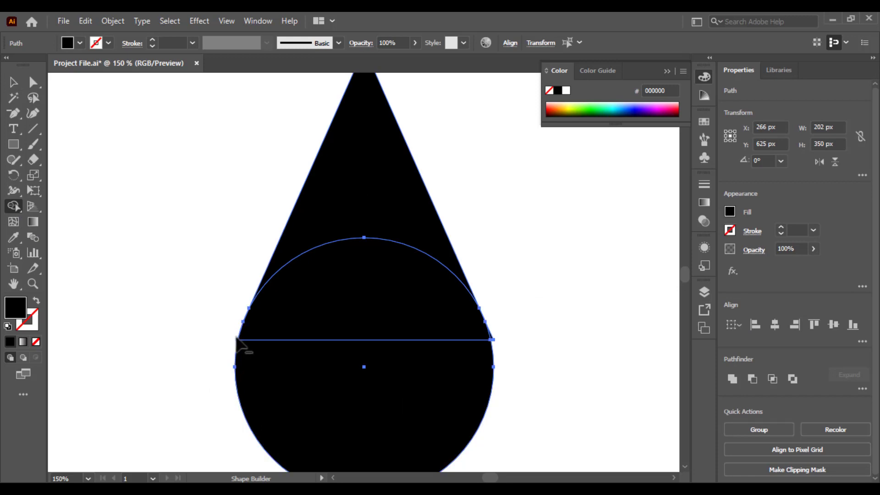
pyautogui.moveTo(237, 343)
pyautogui.mouseDown()
pyautogui.moveTo(471, 324)
pyautogui.moveTo(492, 333)
pyautogui.mouseUp()
pyautogui.click(13, 82)
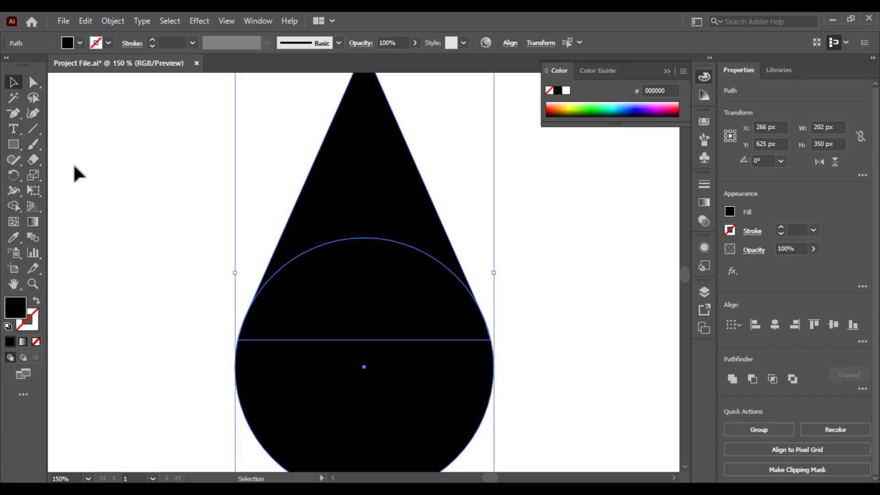
pyautogui.click(75, 173)
# Step: Unite the triangle and circle pieces into a single drop shape
pyautogui.moveTo(143, 202); pyautogui.dragTo(489, 404)
pyautogui.click(731, 378)
pyautogui.click(576, 301)
# Step: Move the drop onto the hexagon's upper corner, centred horizontally at X 960 px and Y 293 px
pyautogui.hotkey('ctrl', '-')
pyautogui.hotkey('ctrl', '-')
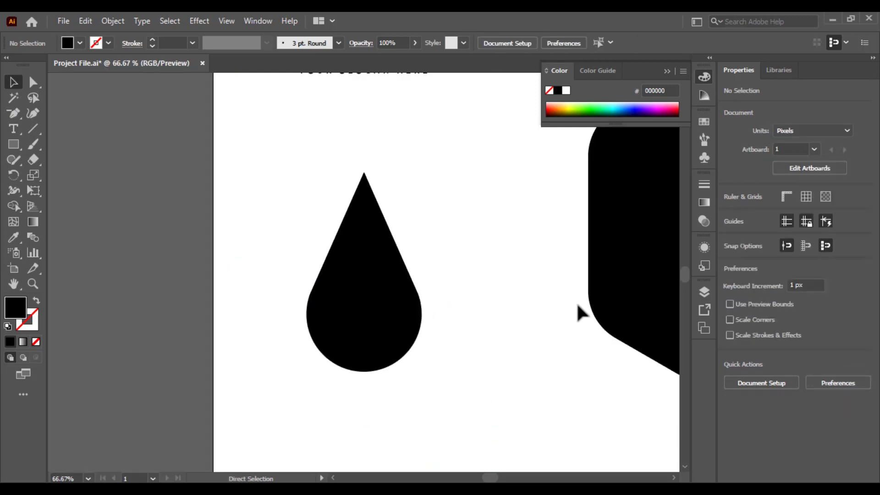
pyautogui.hotkey('ctrl', '-')
pyautogui.moveTo(609, 308); pyautogui.dragTo(365, 433)
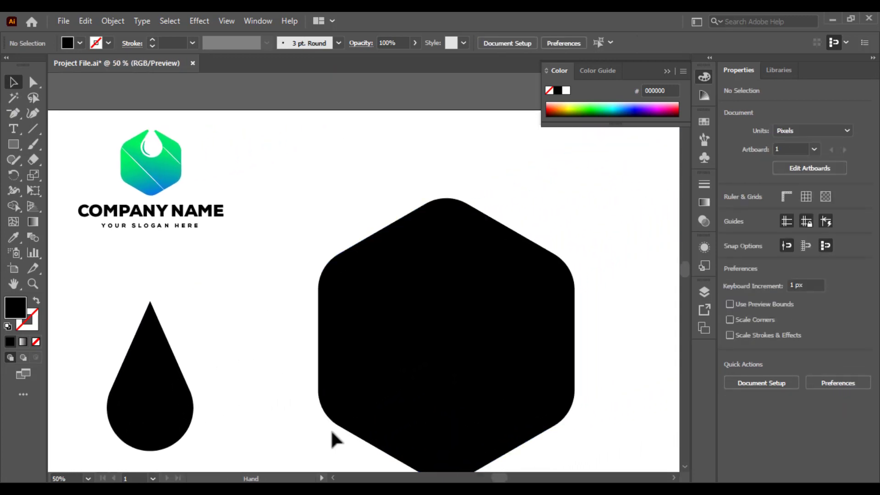
pyautogui.moveTo(168, 375); pyautogui.dragTo(464, 230)
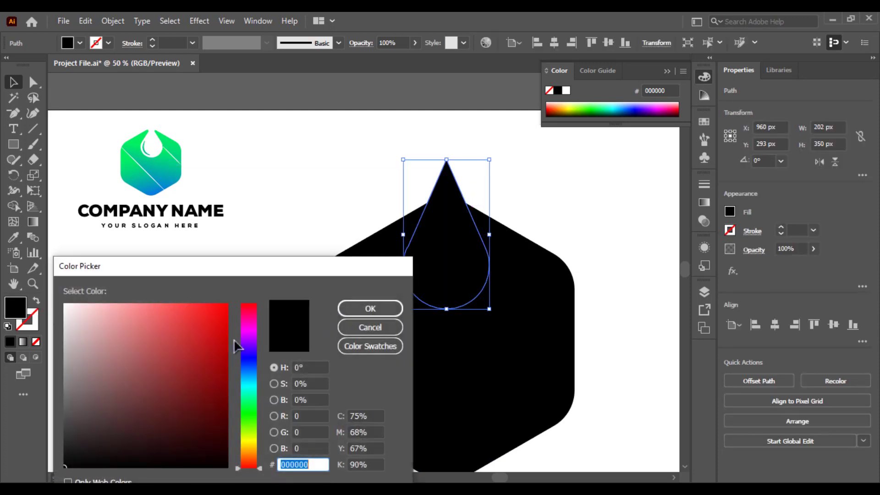
# Step: Change the drop's fill colour to white (ffffff)
pyautogui.moveTo(151, 343); pyautogui.dragTo(64, 303)
pyautogui.click(370, 310)
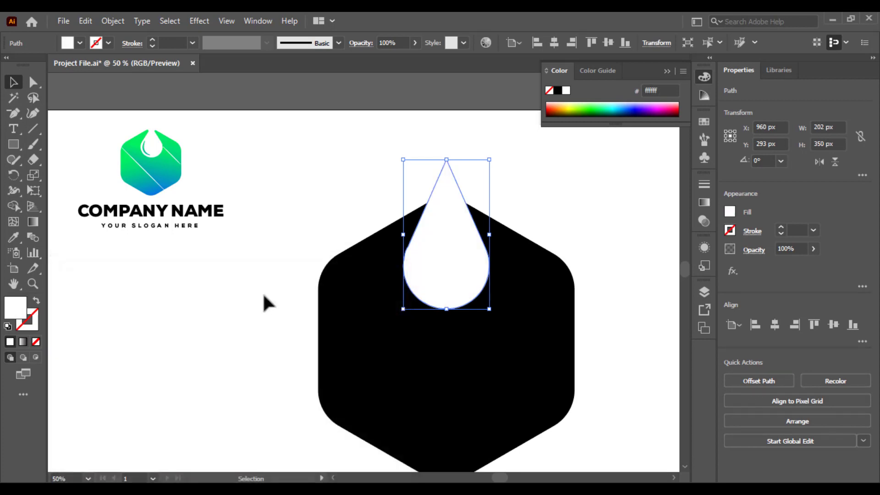
pyautogui.click(259, 300)
pyautogui.press('space')
pyautogui.moveTo(274, 296); pyautogui.dragTo(193, 315)
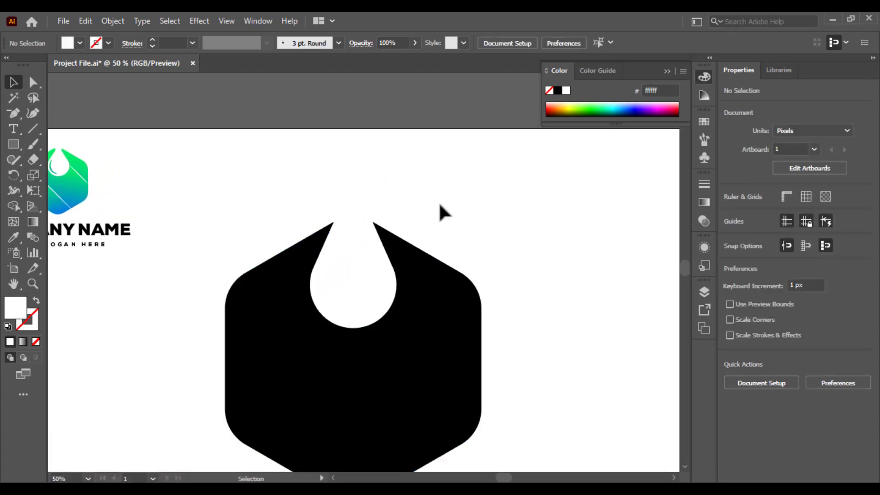
# Step: Cut the drop out of the hexagon with the Shape Builder, removing the part above the hexagon too
pyautogui.hotkey('ctrl', '+')
pyautogui.hotkey('ctrl', '+')
pyautogui.hotkey('ctrl', '+')
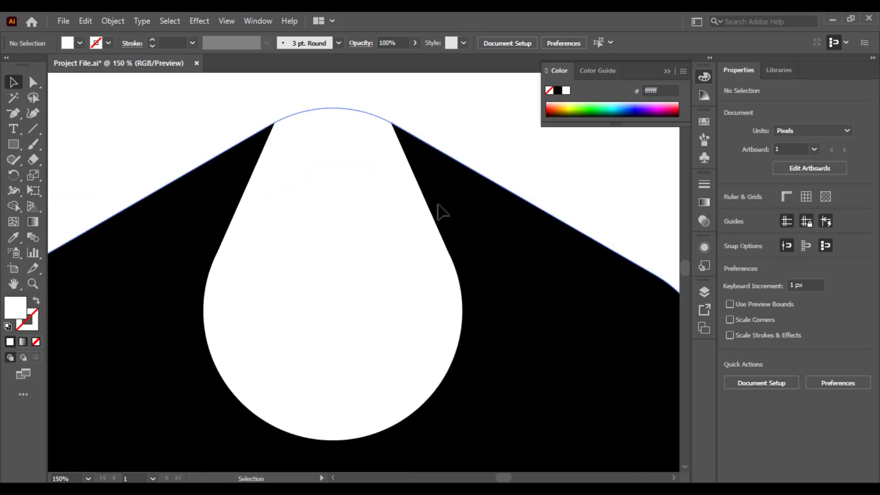
pyautogui.click(263, 151)
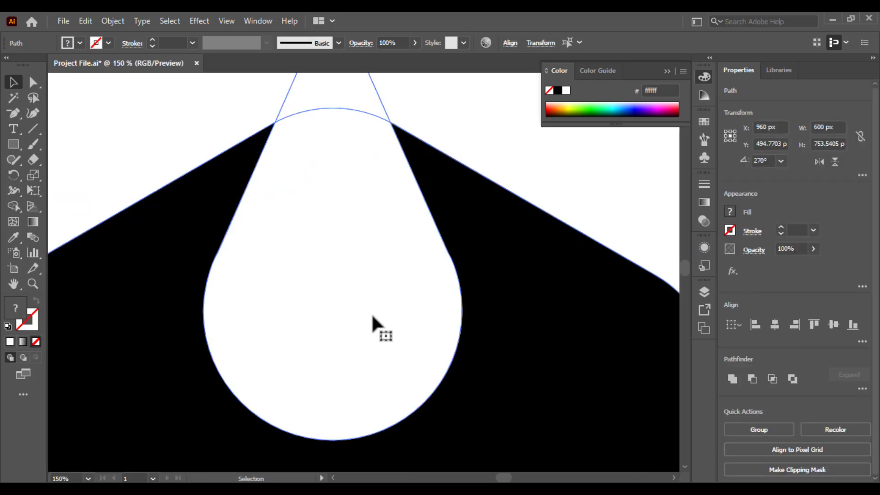
pyautogui.click(13, 205)
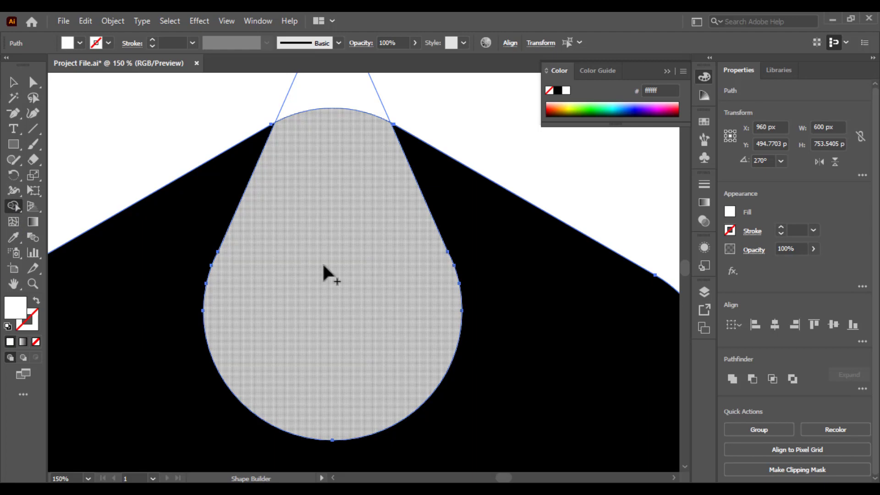
pyautogui.moveTo(320, 270)
pyautogui.mouseDown()
pyautogui.moveTo(299, 85)
pyautogui.moveTo(288, 293)
pyautogui.moveTo(322, 480)
pyautogui.moveTo(298, 164)
pyautogui.moveTo(284, 132)
pyautogui.moveTo(345, 231)
pyautogui.mouseUp()
# Step: Try to round the two sharp tips beside the drop cutout, and undo it
pyautogui.click(34, 83)
pyautogui.moveTo(271, 184); pyautogui.dragTo(185, 245)
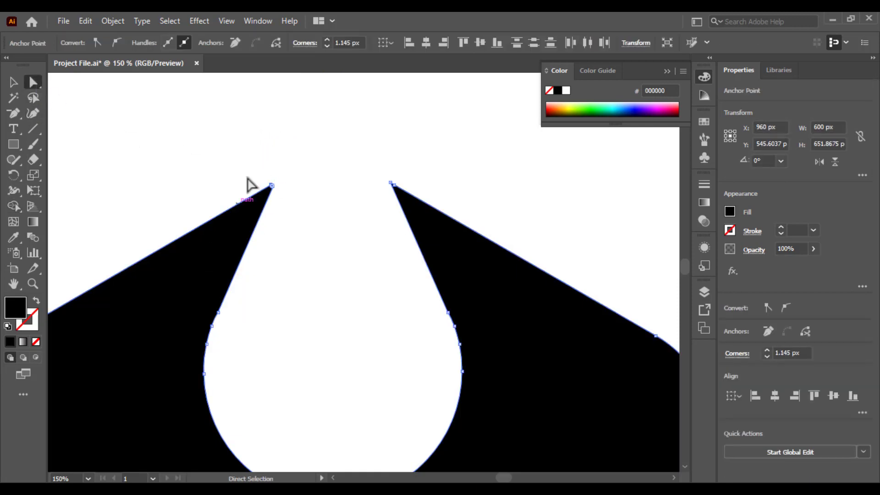
pyautogui.hotkey('ctrl', 'z')
# Step: Delete the extra anchor point next to the left tip of the drop opening
pyautogui.hotkey('ctrl', '+')
pyautogui.hotkey('ctrl', '+')
pyautogui.hotkey('ctrl', '+')
pyautogui.hotkey('ctrl', '+')
pyautogui.hotkey('ctrl', '+')
pyautogui.hotkey('ctrl', '+')
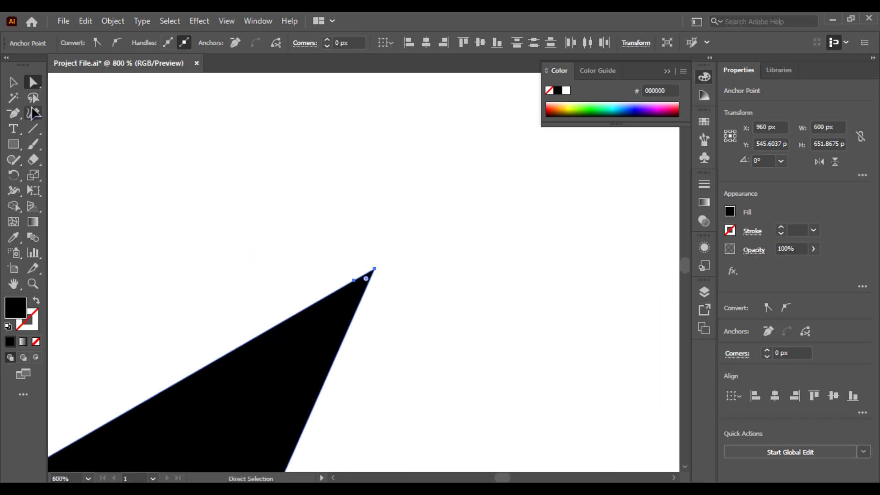
pyautogui.click(13, 117)
pyautogui.click(353, 280)
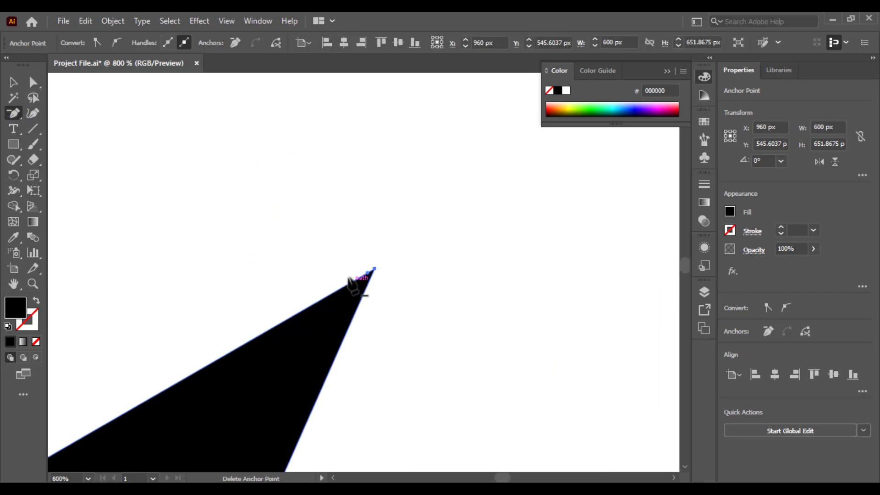
# Step: Try rounding only the left tip of the drop opening, and undo the rounding
pyautogui.hotkey('ctrl', '-')
pyautogui.hotkey('ctrl', '-')
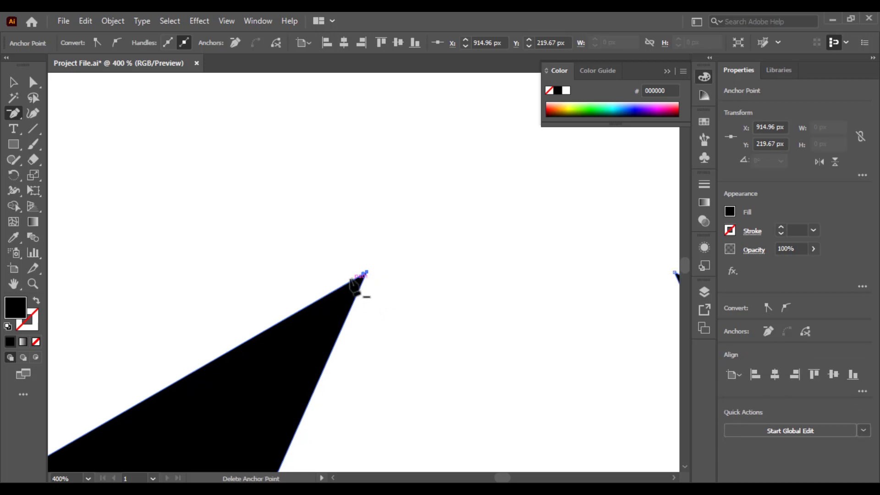
pyautogui.click(33, 82)
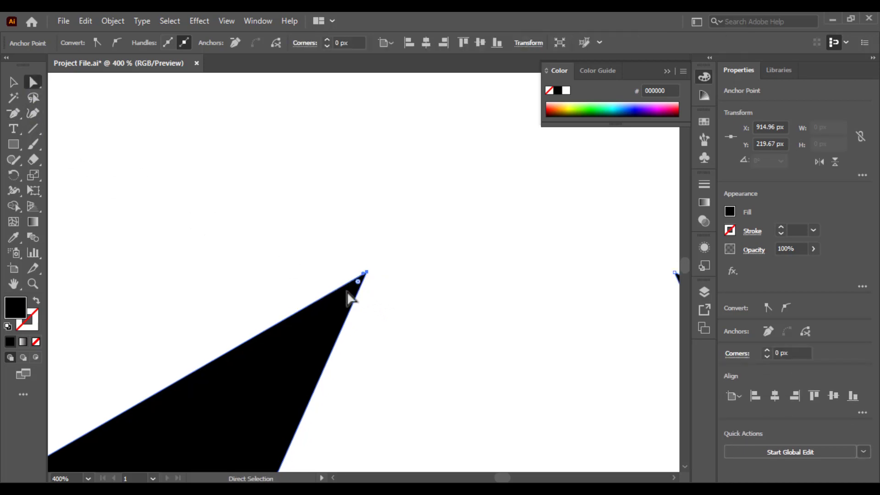
pyautogui.moveTo(356, 283); pyautogui.dragTo(310, 320)
pyautogui.click(370, 273)
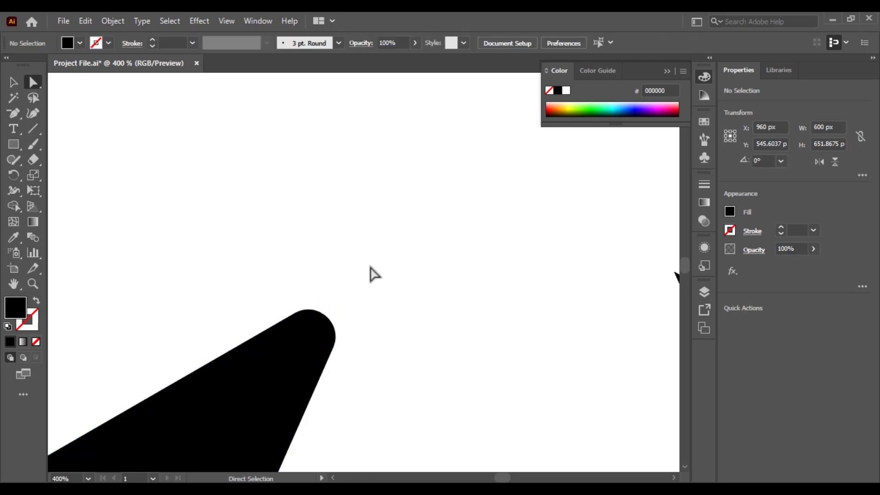
pyautogui.hotkey('ctrl', '-')
pyautogui.hotkey('ctrl', '-')
pyautogui.hotkey('ctrl', '-')
pyautogui.hotkey('ctrl', 'z')
pyautogui.hotkey('ctrl', 'z')
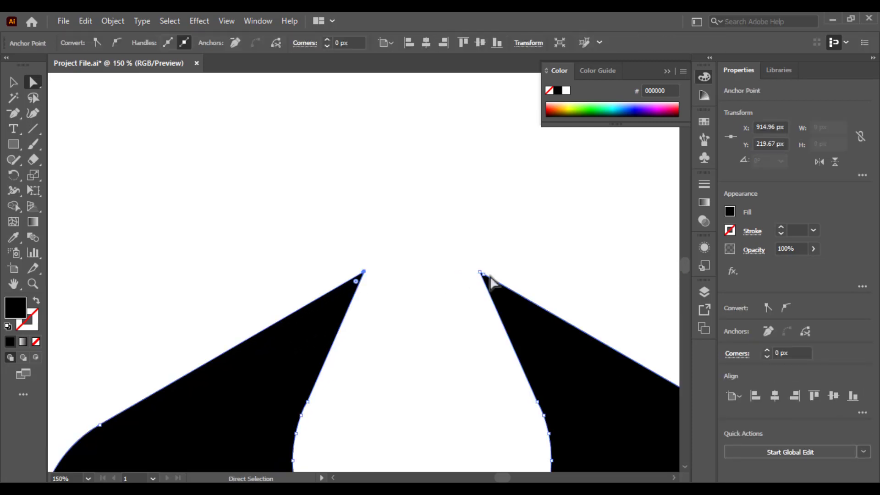
# Step: Delete the extra anchor point next to the right tip of the drop opening
pyautogui.hotkey('ctrl', '+')
pyautogui.hotkey('ctrl', '+')
pyautogui.moveTo(475, 253); pyautogui.dragTo(413, 245)
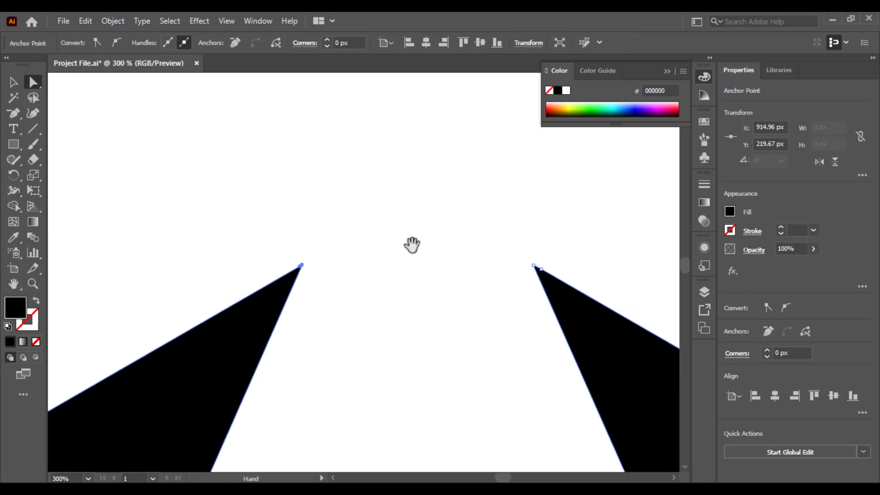
pyautogui.press('p')
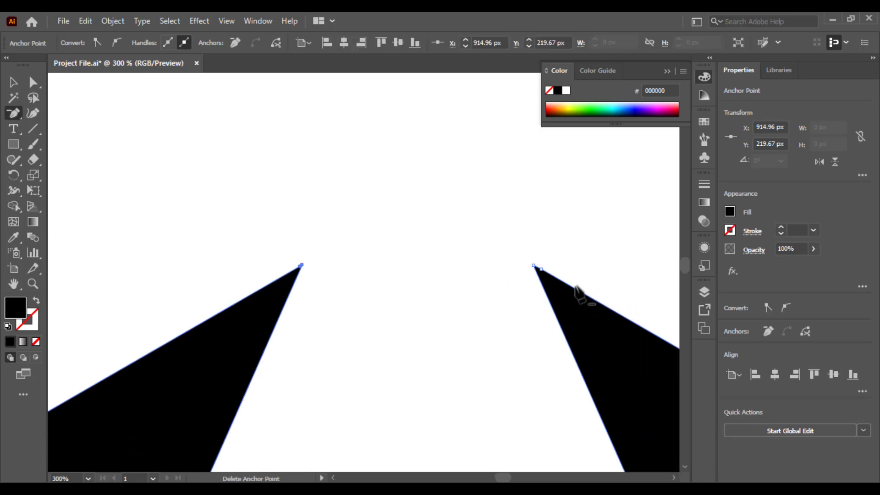
pyautogui.keyDown('ctrl'); pyautogui.click(541, 269); pyautogui.keyUp('ctrl')
pyautogui.press('a')
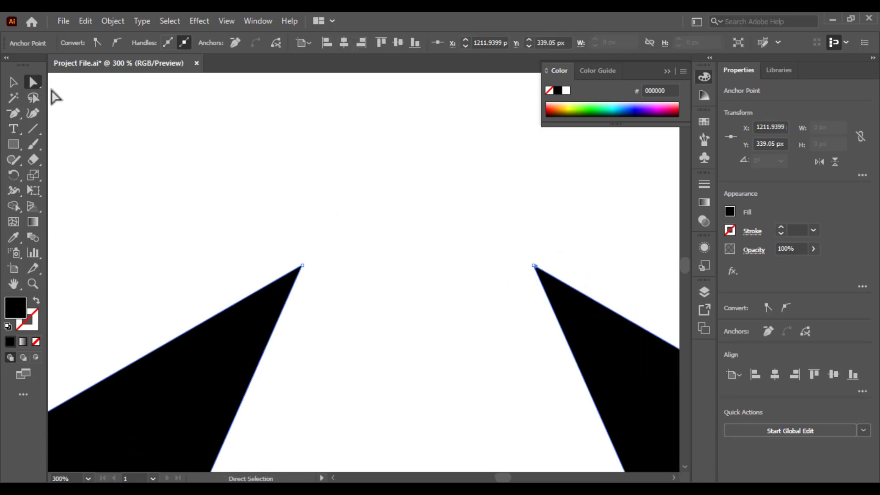
# Step: Round both tips of the drop opening together with a corner radius of about 9.95 px
pyautogui.moveTo(191, 199); pyautogui.dragTo(577, 314)
pyautogui.hotkey('ctrl', '-')
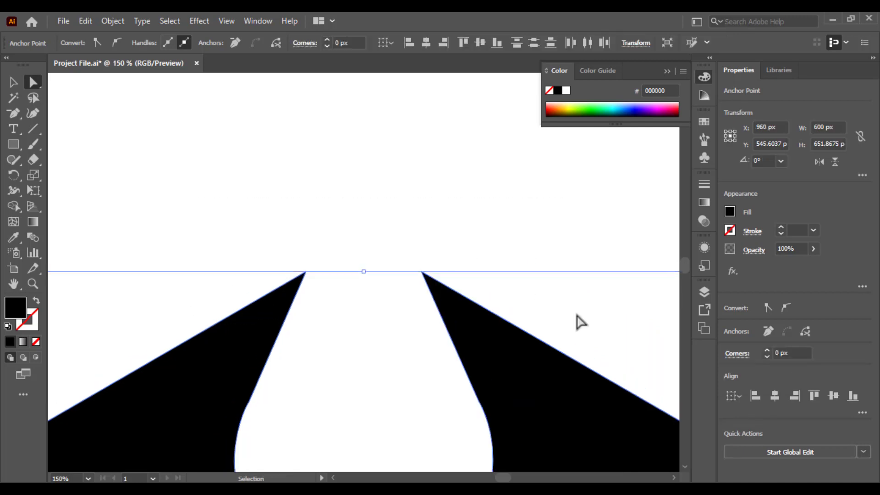
pyautogui.moveTo(436, 290); pyautogui.dragTo(452, 299)
pyautogui.hotkey('ctrl', '-')
pyautogui.hotkey('ctrl', '-')
pyautogui.hotkey('ctrl', '-')
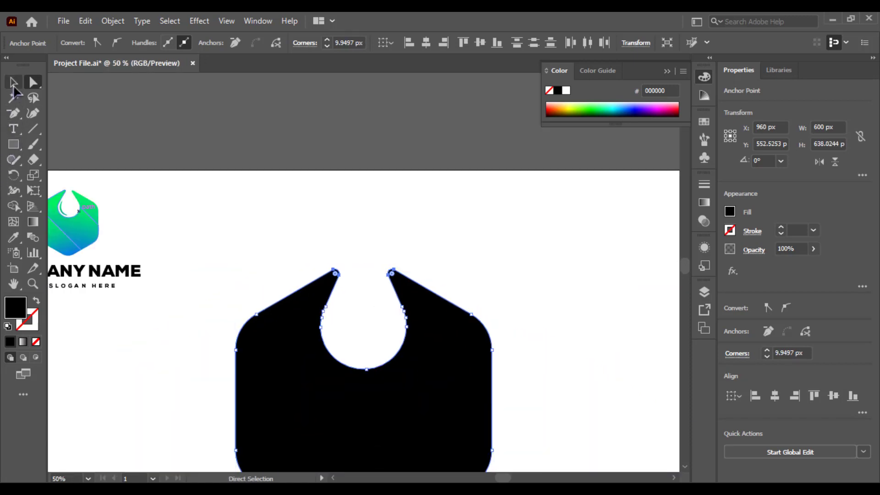
pyautogui.click(14, 82)
pyautogui.click(155, 362)
# Step: Examine the cut-out hexagon on the whole artboard beside the reference logo
pyautogui.hotkey('ctrl', '-')
pyautogui.hotkey('ctrl', '-')
pyautogui.hotkey('ctrl', '-')
pyautogui.hotkey('ctrl', '-')
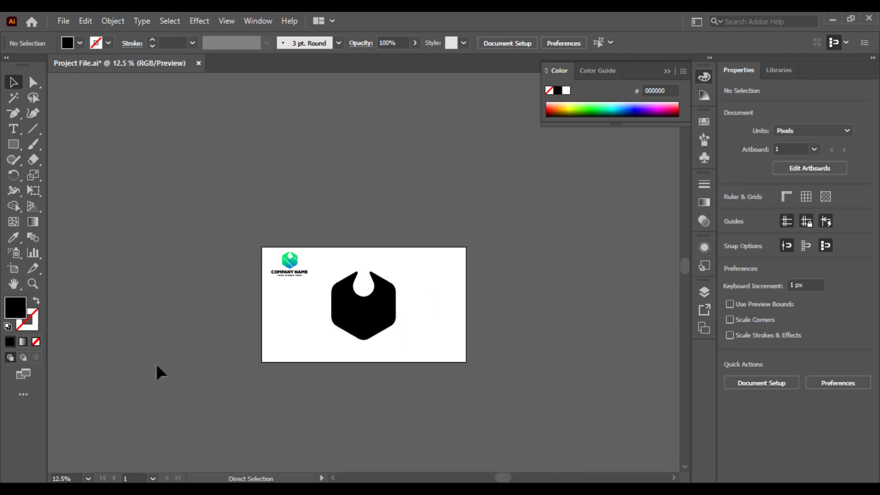
pyautogui.hotkey('ctrl', '+')
pyautogui.hotkey('ctrl', '+')
pyautogui.hotkey('ctrl', '+')
pyautogui.hotkey('ctrl', '+')
# Step: Undo the tip rounding, the drop cutout and the white fill to get the separate black drop back
pyautogui.press('a')
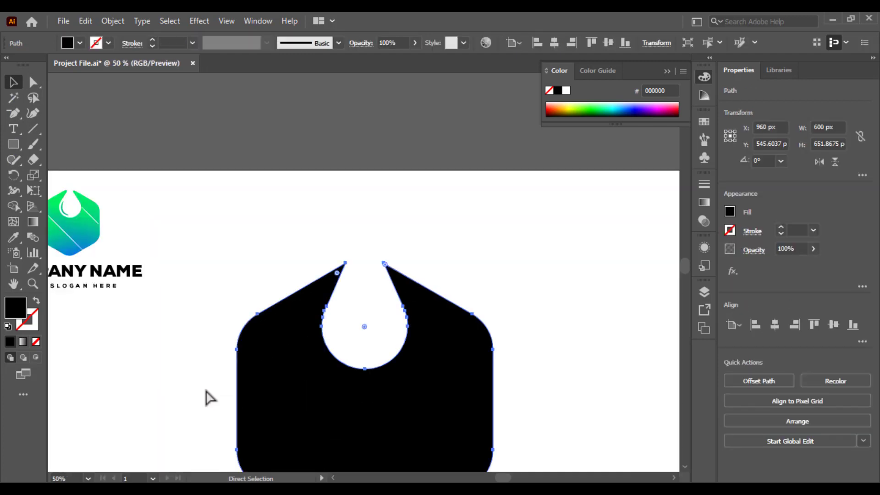
pyautogui.hotkey('ctrl', 'z')
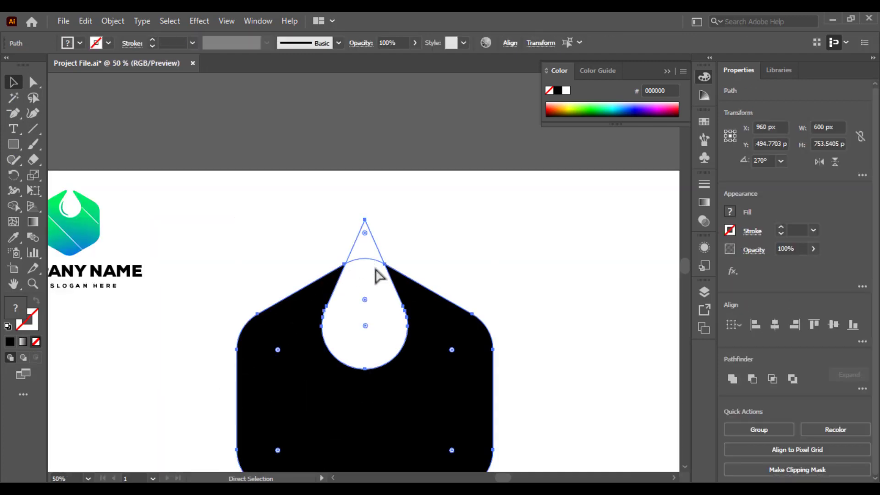
pyautogui.hotkey('ctrl', 'z')
pyautogui.hotkey('ctrl', 'z')
# Step: Move the drop straight down to Y 307 px and scale it proportionally about its centre to 182 px wide
pyautogui.click(423, 237)
pyautogui.click(372, 294)
pyautogui.keyDown('shift'); pyautogui.click(373, 295); pyautogui.keyUp('shift')
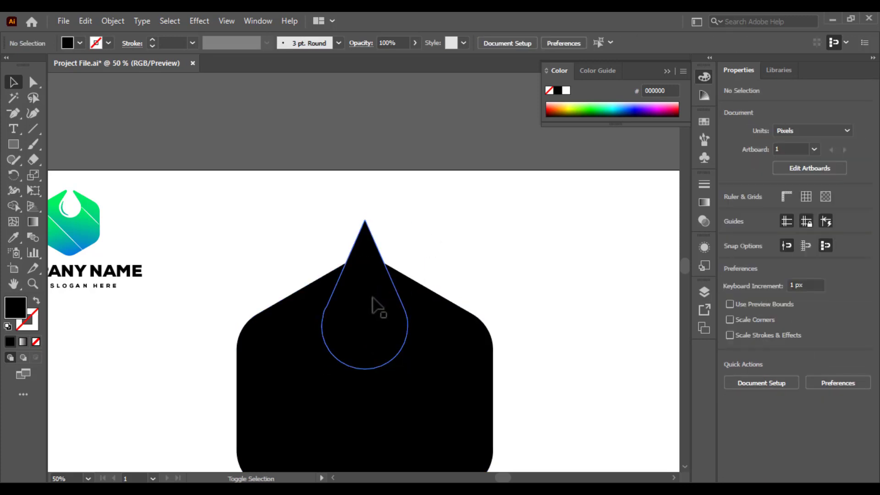
pyautogui.click(375, 359)
pyautogui.hotkey('ctrl', '=')
pyautogui.hotkey('ctrl', '=')
pyautogui.hotkey('ctrl', '=')
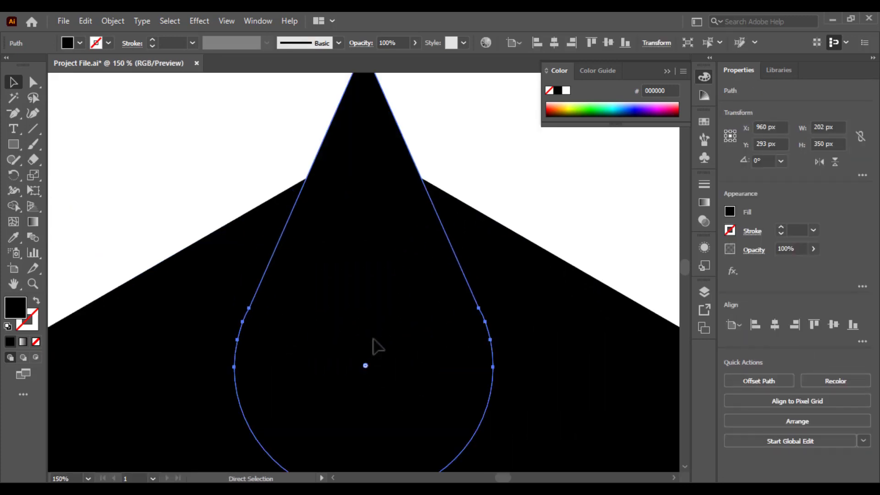
pyautogui.hotkey('ctrl', '-')
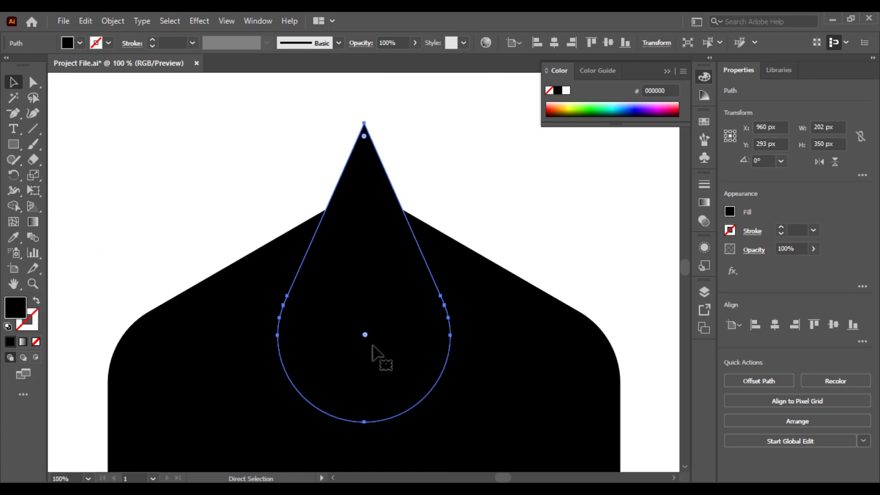
pyautogui.moveTo(396, 364); pyautogui.dragTo(396, 376)
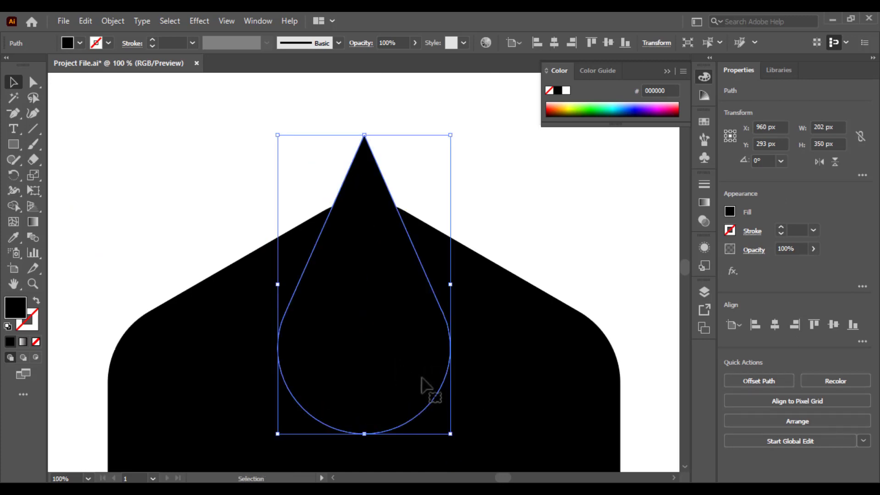
pyautogui.moveTo(449, 435); pyautogui.dragTo(440, 419)
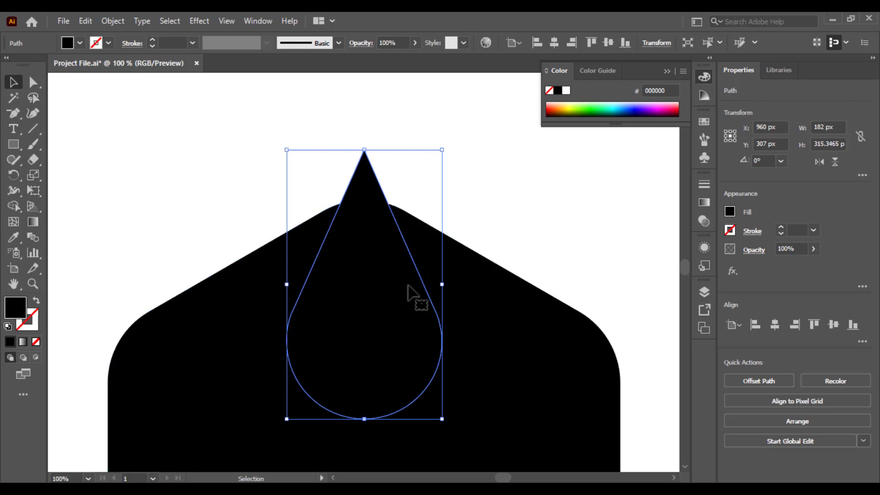
# Step: Cut the drop out of the hexagon with the Shape Builder tool, removing its tip above the top edge too
pyautogui.moveTo(488, 183); pyautogui.dragTo(257, 248)
pyautogui.hotkey('ctrl', '-')
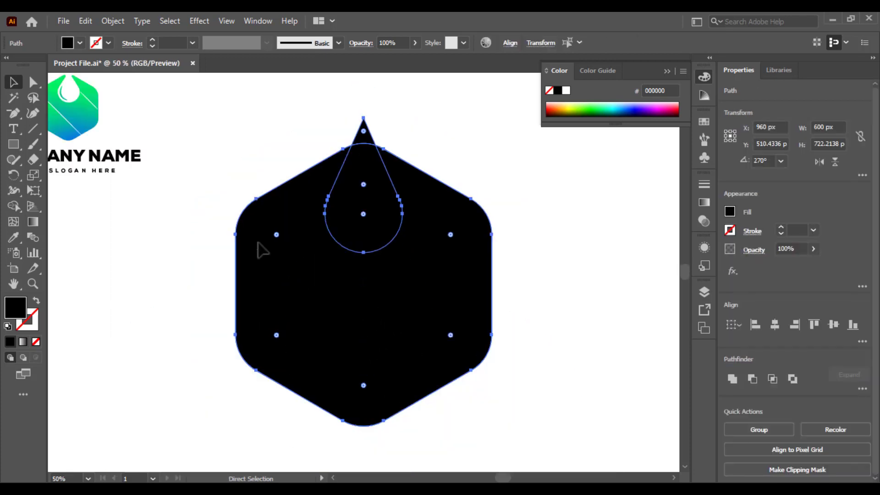
pyautogui.hotkey('ctrl', '-')
pyautogui.scroll(4, 248, 321)
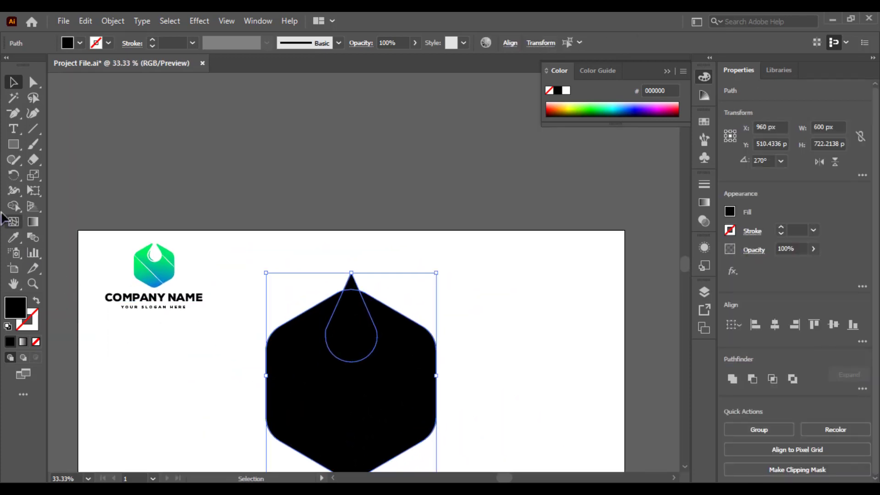
pyautogui.click(13, 206)
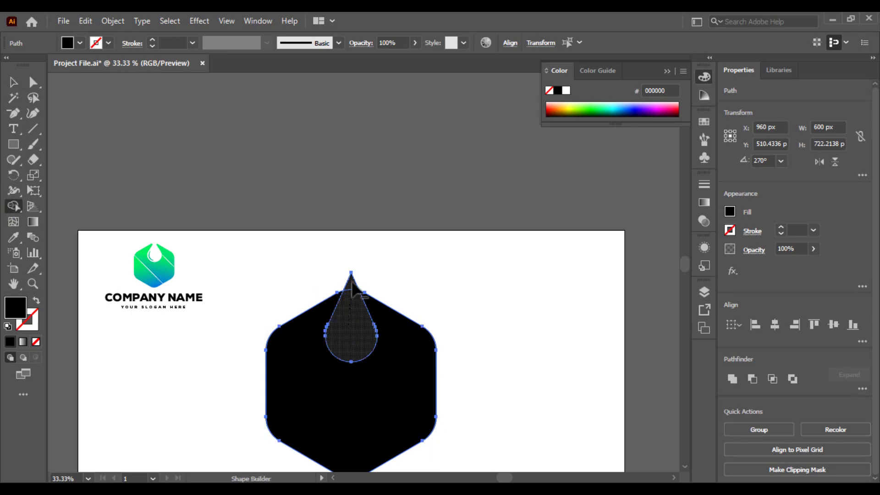
pyautogui.moveTo(352, 283); pyautogui.dragTo(352, 279)
# Step: Delete the extra anchor point beside each of the two tips of the drop opening so the hexagon's upper edges run straight
pyautogui.hotkey('ctrl', '+')
pyautogui.hotkey('ctrl', '+')
pyautogui.hotkey('ctrl', '+')
pyautogui.moveTo(390, 233); pyautogui.dragTo(404, 420)
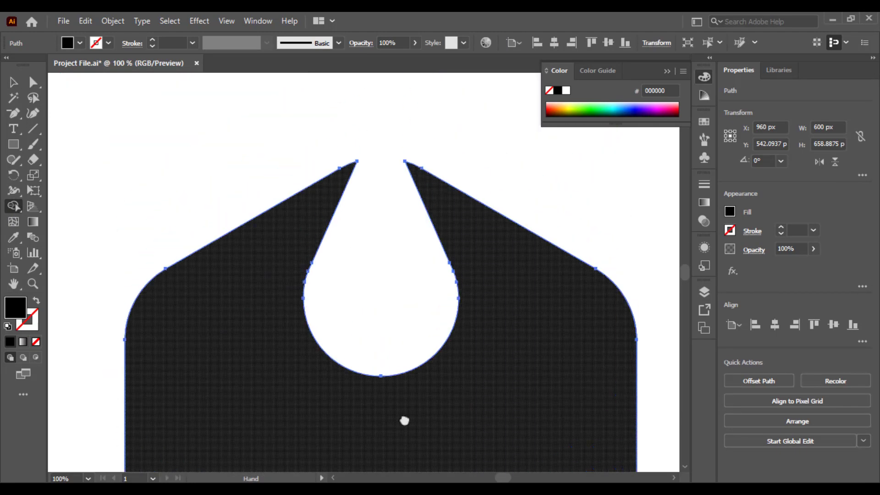
pyautogui.hotkey('ctrl', '+')
pyautogui.moveTo(380, 294); pyautogui.dragTo(266, 376)
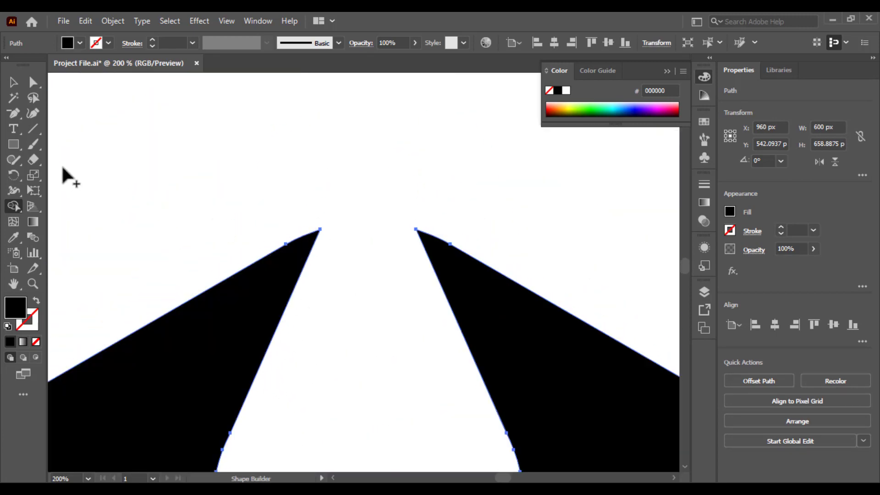
pyautogui.click(13, 112)
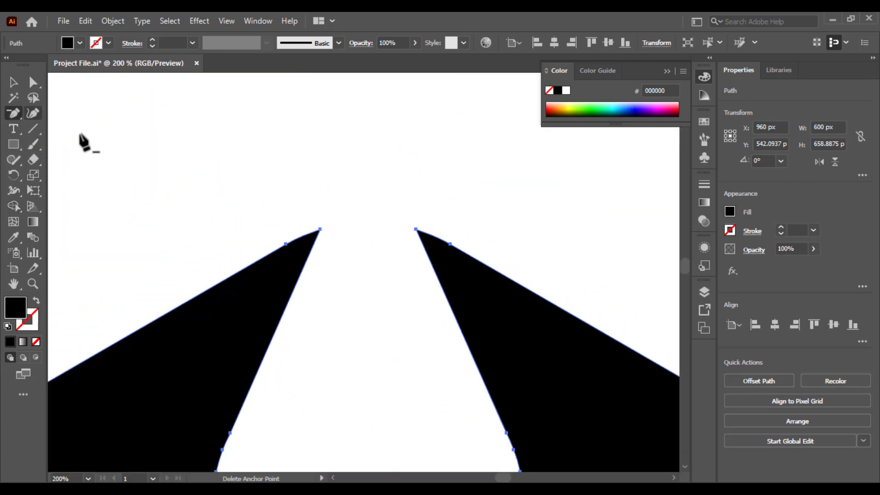
pyautogui.click(284, 243)
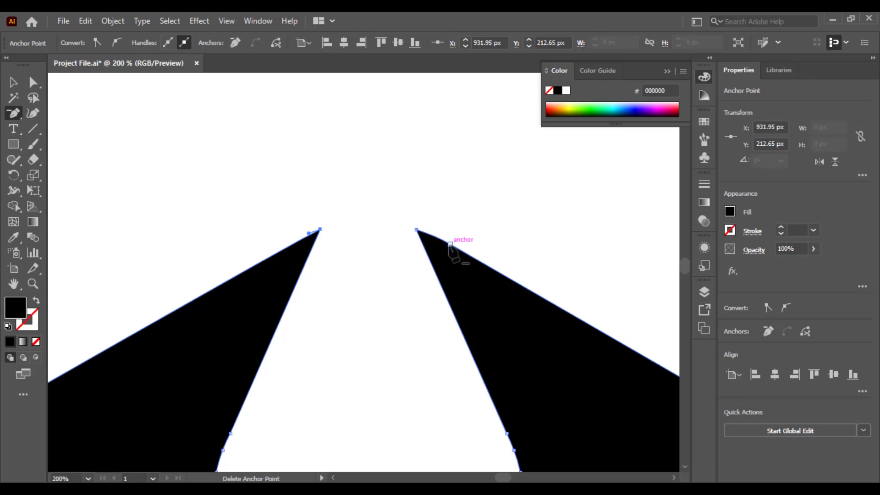
pyautogui.click(450, 245)
# Step: Round both tips of the drop opening together with a corner radius of about 13.47 px
pyautogui.click(36, 83)
pyautogui.click(265, 208)
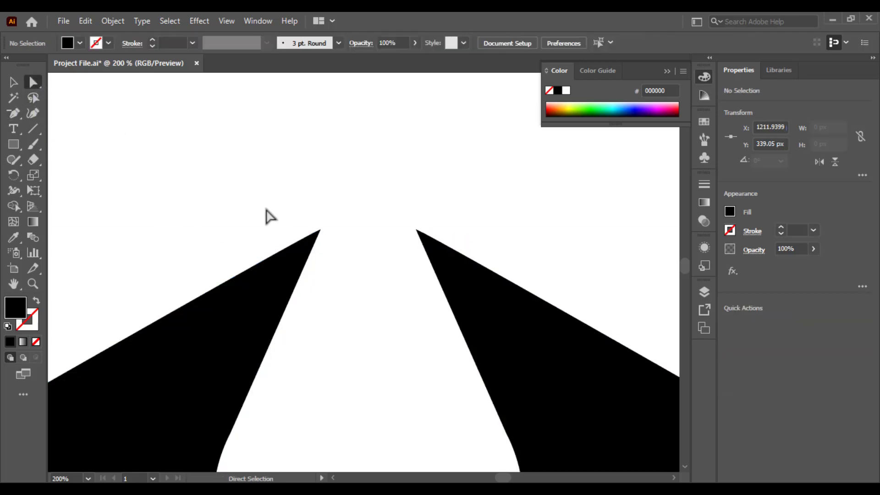
pyautogui.moveTo(249, 195); pyautogui.dragTo(525, 251)
pyautogui.hotkey('ctrl', '-')
pyautogui.hotkey('ctrl', '-')
pyautogui.hotkey('ctrl', '-')
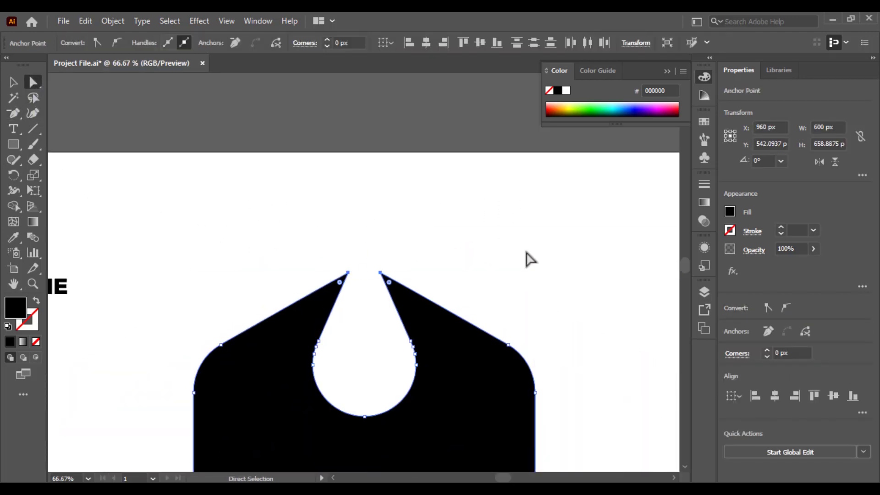
pyautogui.moveTo(388, 285); pyautogui.dragTo(398, 292)
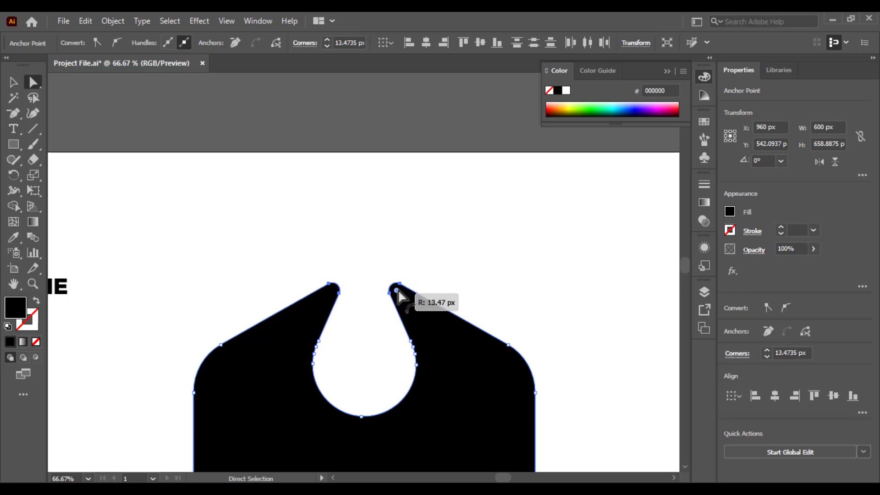
# Step: Compare the rounded drop opening and the hexagon's overall outline with the reference logo on the artboard
pyautogui.hotkey('ctrl', '-')
pyautogui.hotkey('ctrl', '-')
pyautogui.hotkey('ctrl', '-')
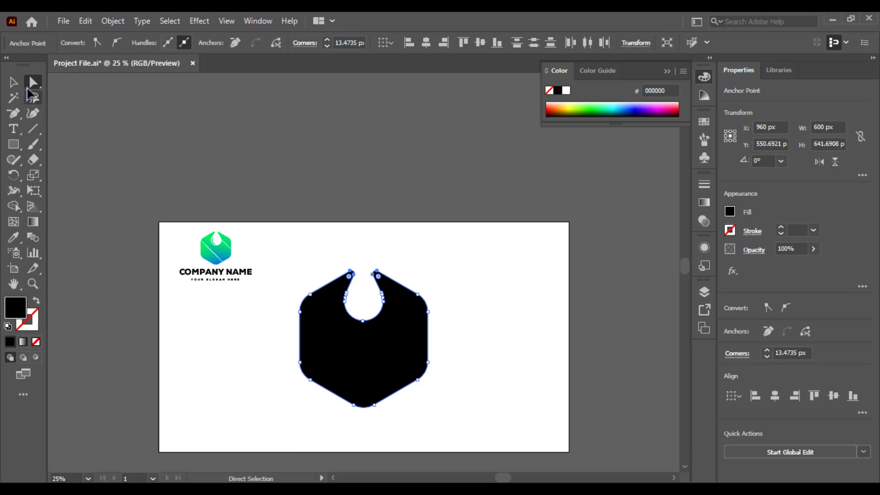
pyautogui.click(13, 97)
pyautogui.click(221, 348)
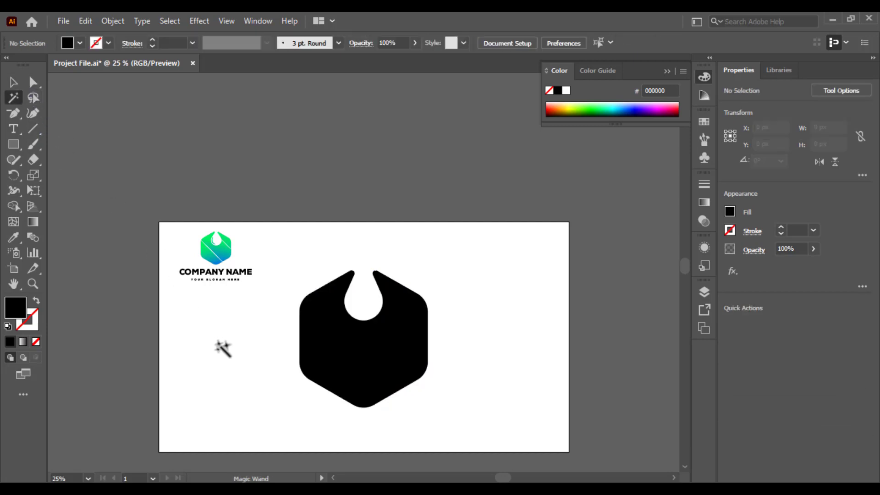
pyautogui.hotkey('ctrl', '+')
pyautogui.moveTo(223, 349); pyautogui.dragTo(227, 305)
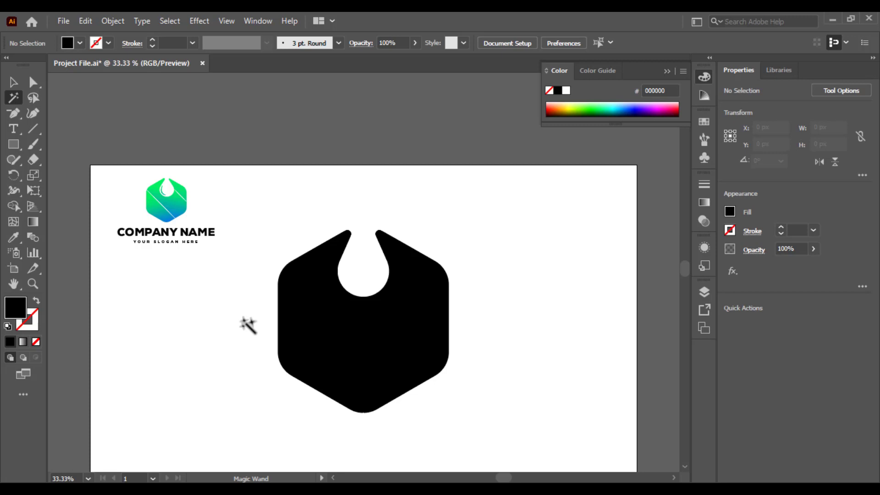
pyautogui.hotkey('ctrl', '+')
pyautogui.hotkey('ctrl', '-')
pyautogui.moveTo(235, 331); pyautogui.dragTo(223, 313)
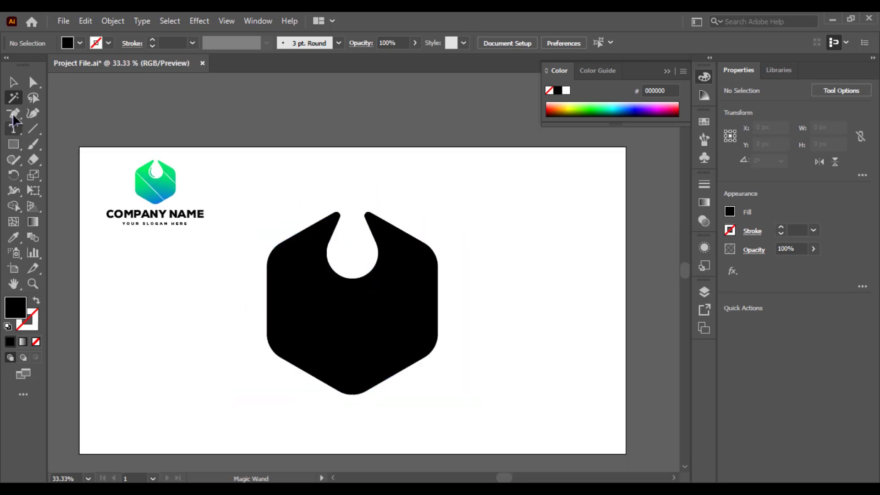
pyautogui.click(13, 82)
pyautogui.click(420, 364)
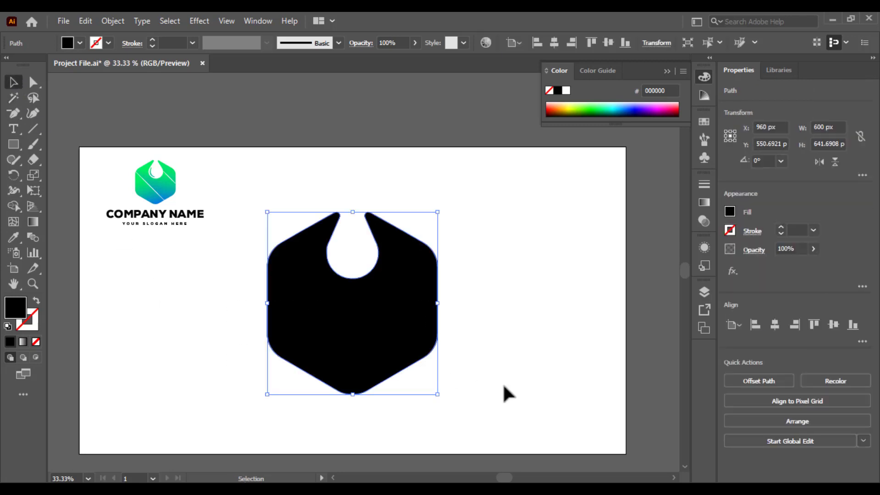
pyautogui.click(502, 383)
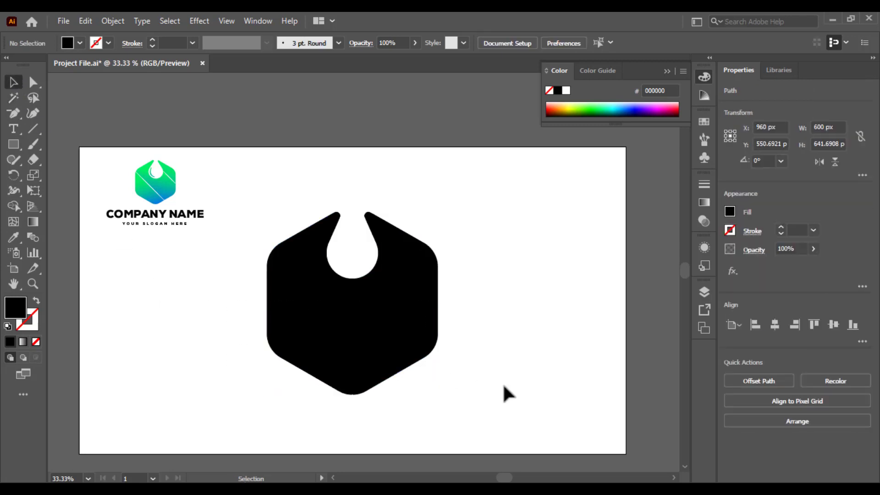
# Step: Draw a diagonal line about 1060 px wide and 366 px high, then shift it across the hexagon to about X 1007, Y 653 px
pyautogui.click(33, 129)
pyautogui.moveTo(238, 307); pyautogui.dragTo(538, 410)
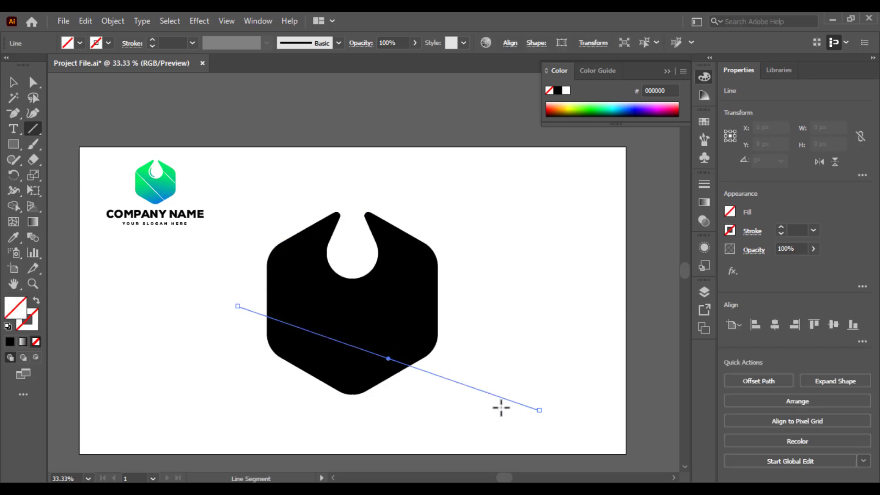
pyautogui.hotkey('ctrl', '=')
pyautogui.hotkey('ctrl', '-')
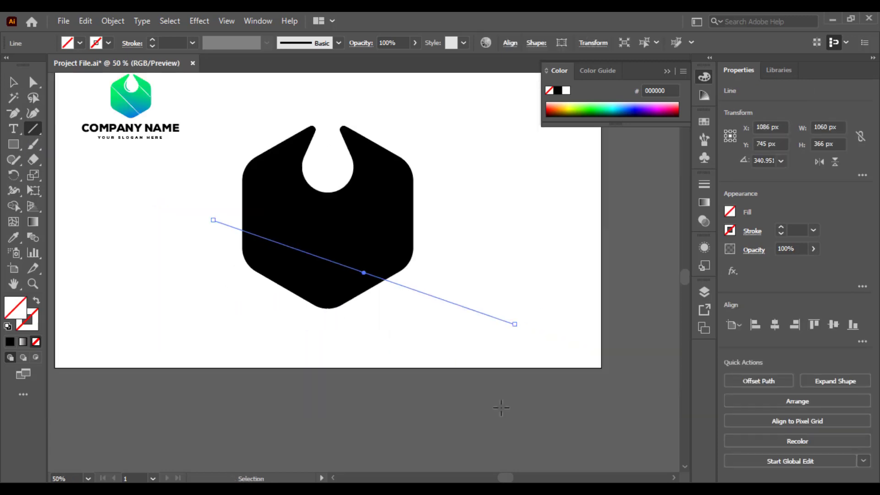
pyautogui.scroll(2, 453, 403)
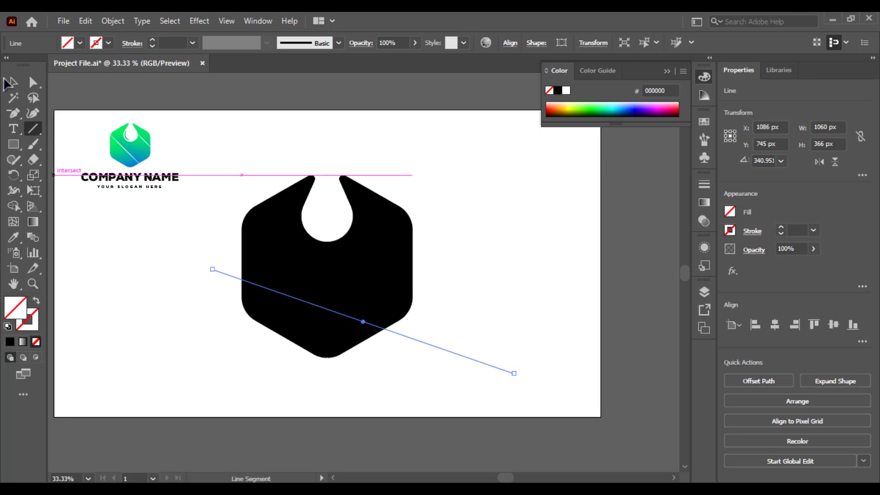
pyautogui.click(13, 82)
pyautogui.moveTo(363, 322); pyautogui.dragTo(333, 301)
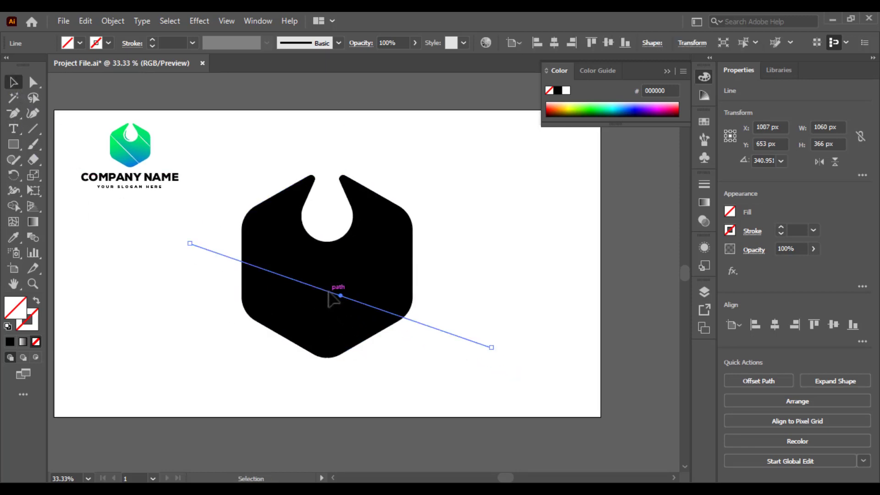
pyautogui.click(504, 343)
# Step: Draw a black rectangle without stroke, about 1500 by 278 px, over the lower part of the hexagon
pyautogui.moveTo(14, 144); pyautogui.dragTo(65, 147)
pyautogui.click(9, 341)
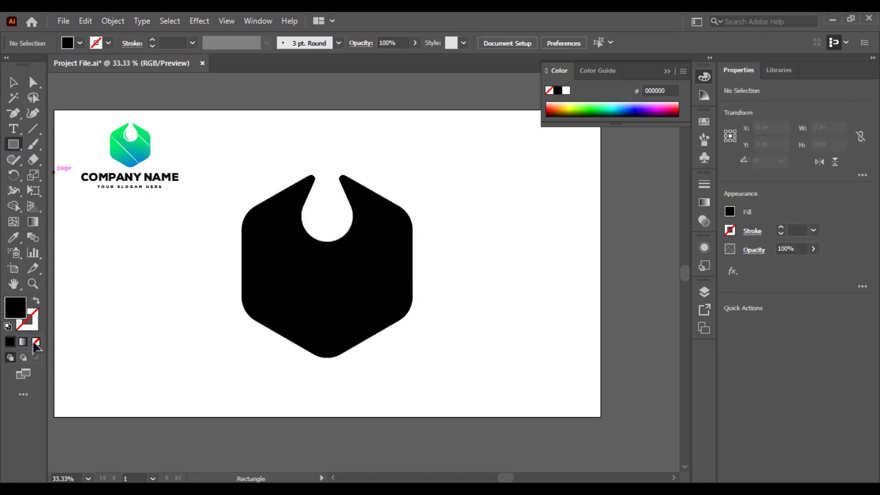
pyautogui.moveTo(127, 314); pyautogui.dragTo(554, 393)
pyautogui.click(13, 82)
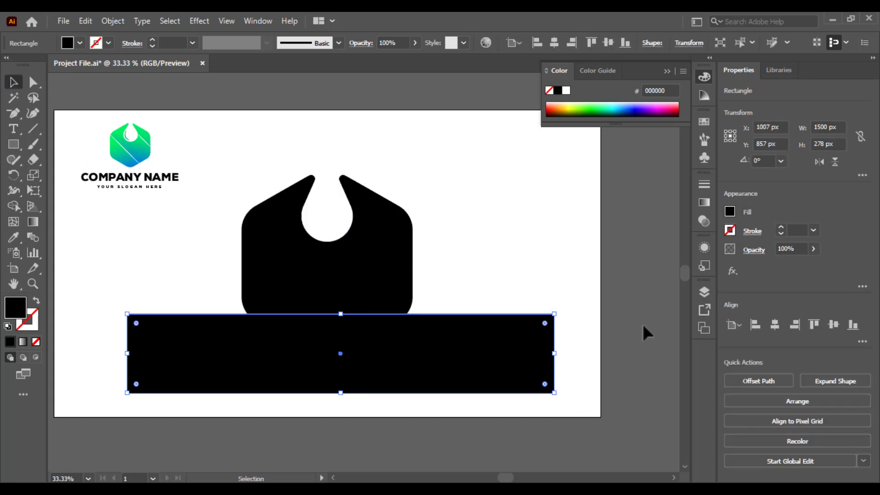
# Step: Rotate the rectangle to about 322.53° and place it diagonally across the hexagon at about X 1083, Y 577 px
pyautogui.moveTo(556, 307); pyautogui.dragTo(576, 415)
pyautogui.moveTo(382, 373); pyautogui.dragTo(403, 304)
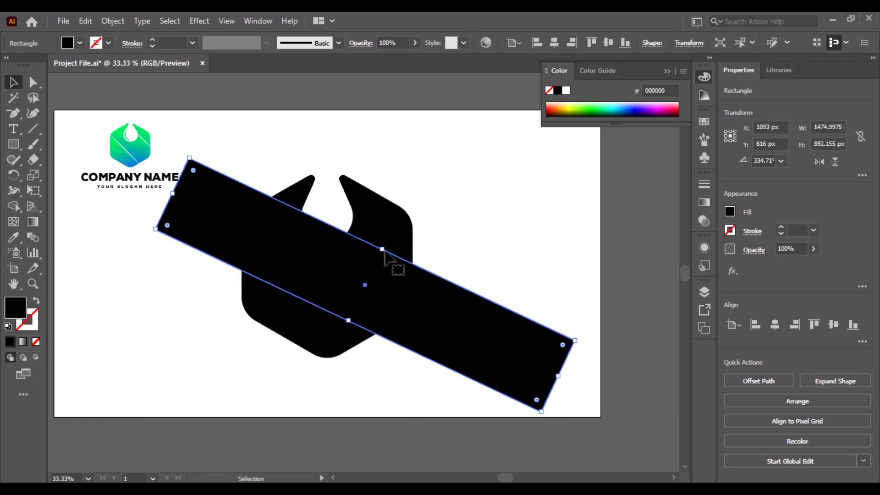
pyautogui.moveTo(386, 252); pyautogui.dragTo(383, 256)
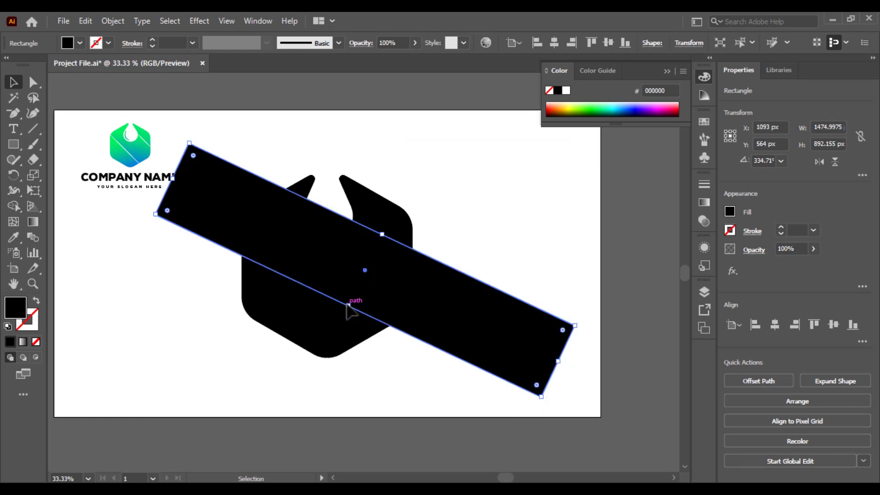
pyautogui.click(582, 326)
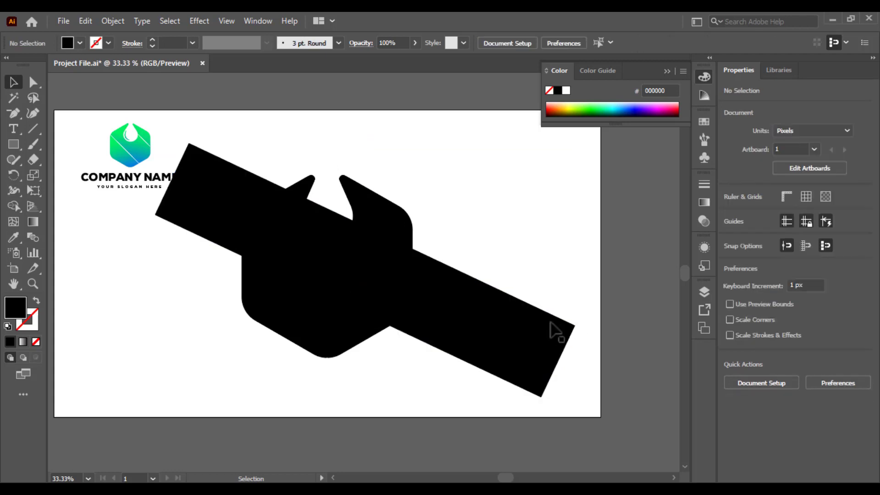
pyautogui.click(469, 328)
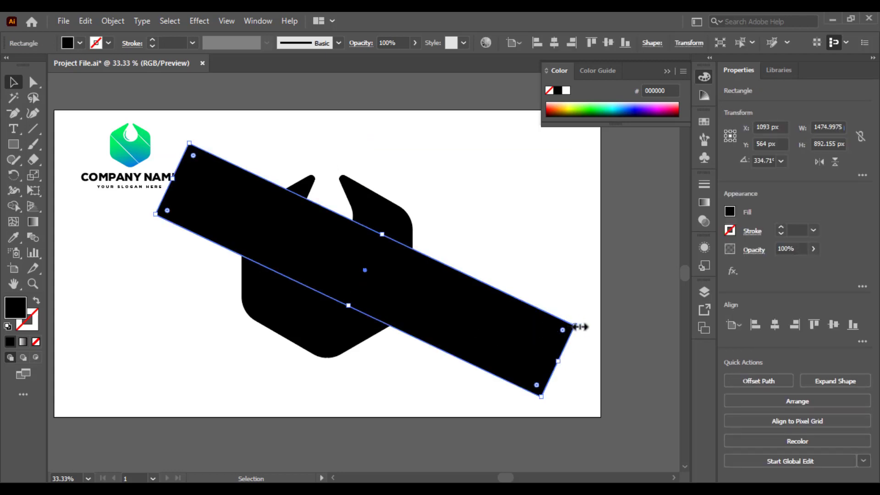
pyautogui.moveTo(582, 326); pyautogui.dragTo(581, 380)
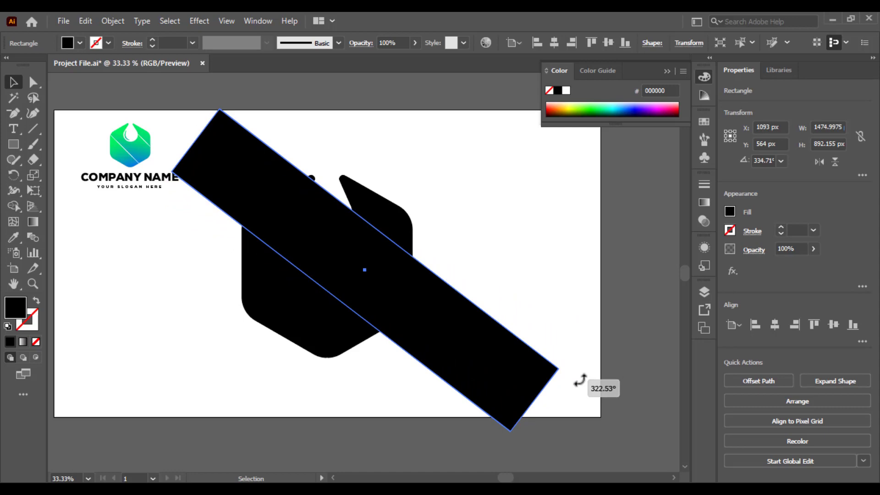
pyautogui.moveTo(581, 381); pyautogui.dragTo(580, 380)
pyautogui.moveTo(402, 298); pyautogui.dragTo(400, 300)
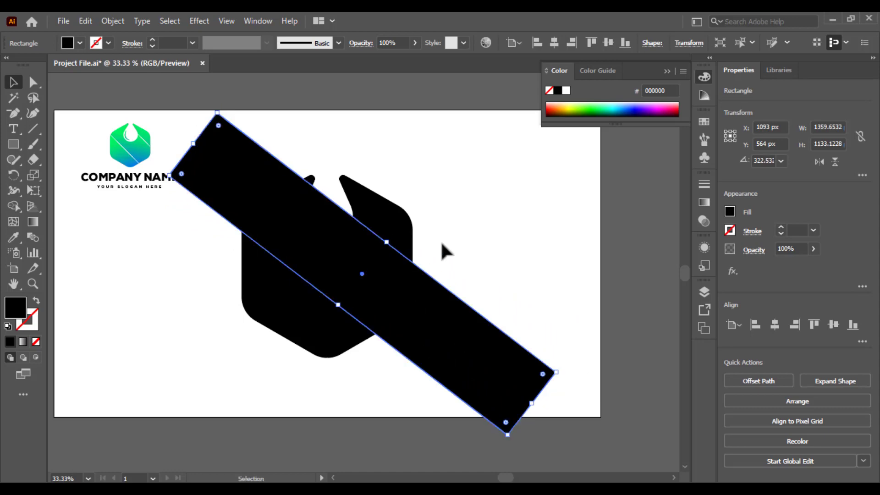
pyautogui.click(449, 202)
# Step: Fill the diagonal rectangle with pink ff9292 to set it apart from the black hexagon
pyautogui.moveTo(275, 309); pyautogui.dragTo(220, 337)
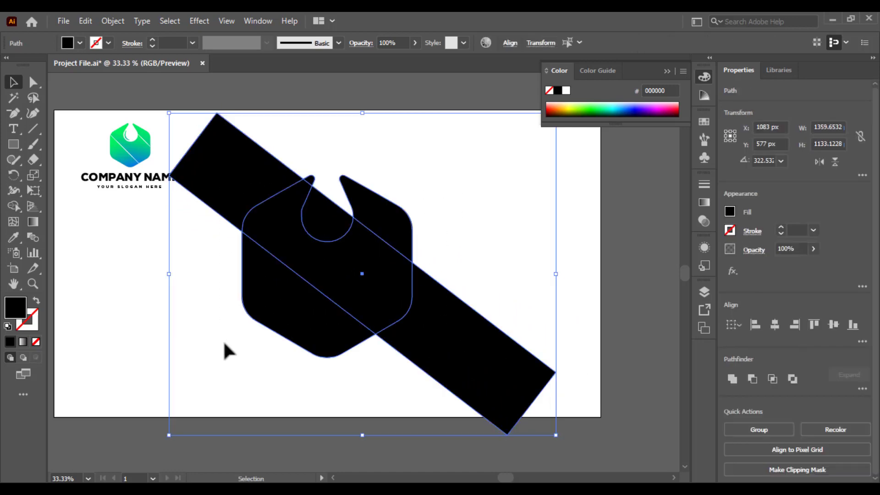
pyautogui.hotkey('ctrl', '+')
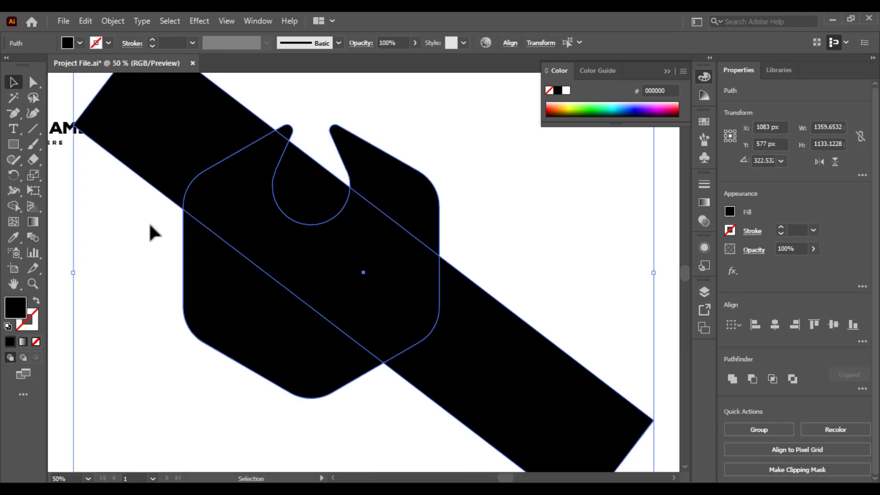
pyautogui.click(150, 225)
pyautogui.click(246, 220)
pyautogui.click(174, 277)
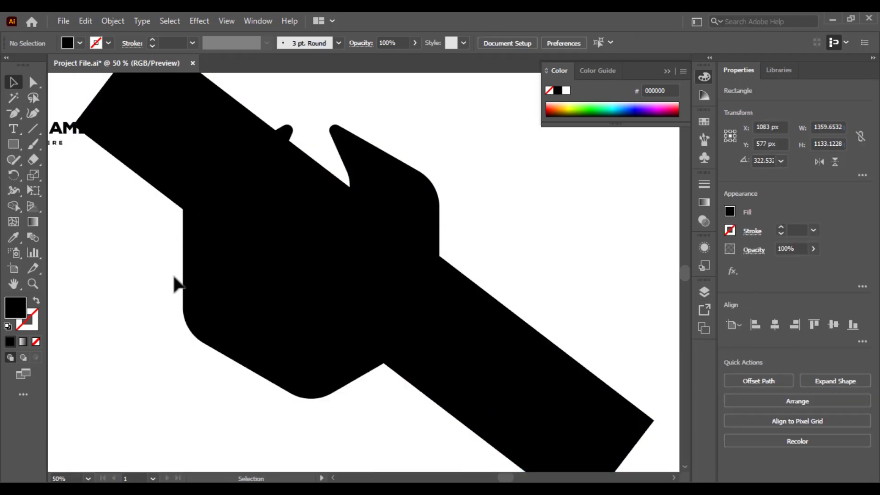
pyautogui.click(252, 250)
pyautogui.doubleClick(16, 307)
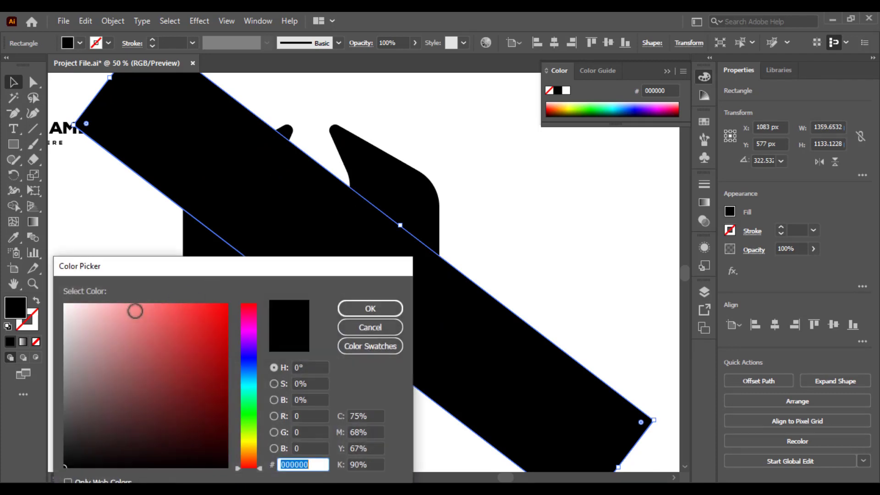
pyautogui.moveTo(136, 310); pyautogui.dragTo(135, 298)
pyautogui.click(348, 308)
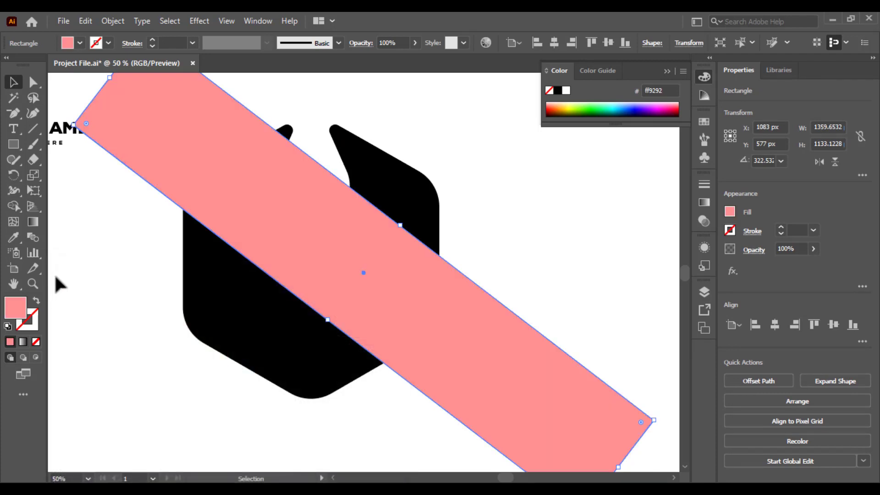
# Step: Try to trim the pink diagonal rectangle to the hexagon with Shape Builder, removing its outer ends and the part inside the drop
pyautogui.moveTo(111, 260); pyautogui.dragTo(405, 154)
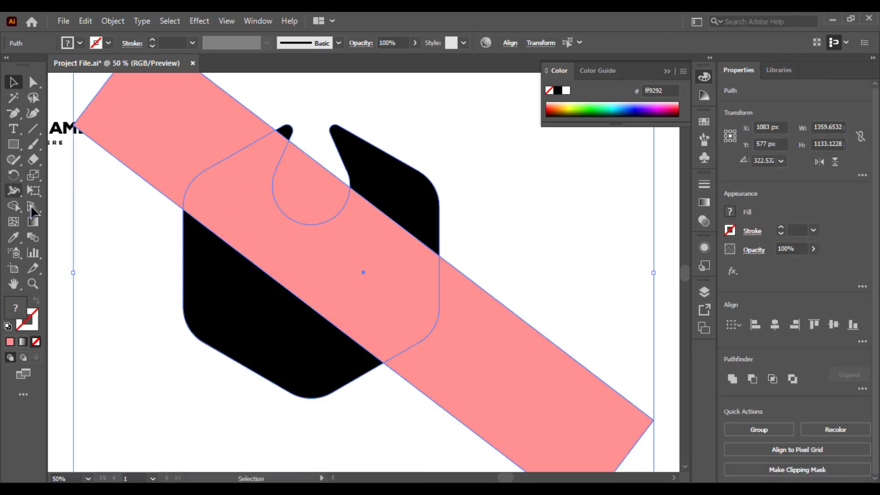
pyautogui.click(14, 206)
pyautogui.keyDown('alt'); pyautogui.click(192, 163); pyautogui.keyUp('alt')
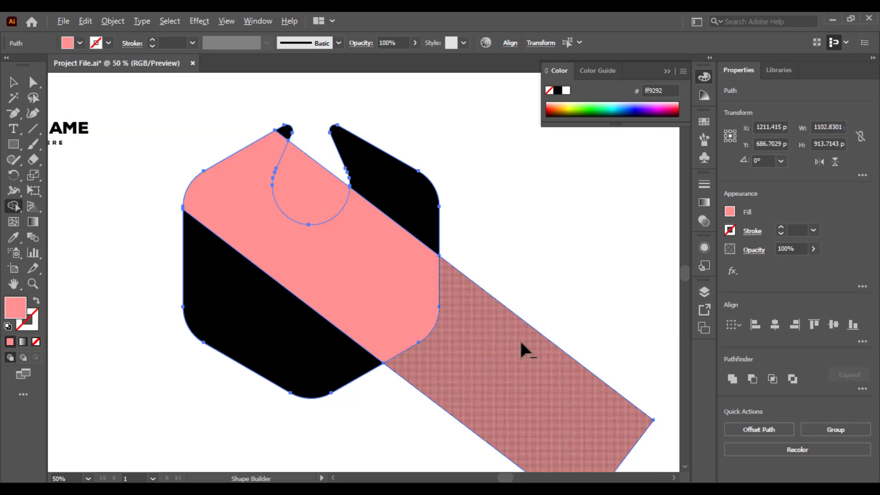
pyautogui.keyDown('alt'); pyautogui.click(524, 349); pyautogui.keyUp('alt')
pyautogui.keyDown('alt'); pyautogui.click(311, 190); pyautogui.keyUp('alt')
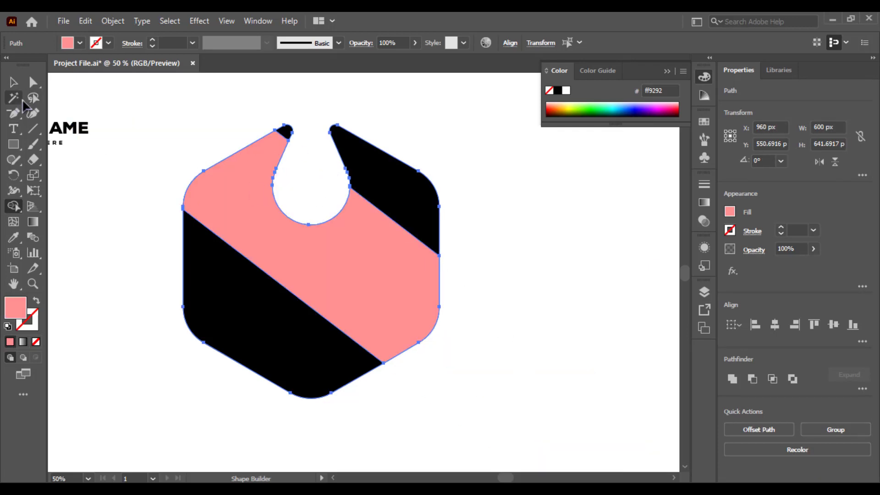
# Step: Undo the trimming of the pink diagonal rectangle and deselect everything
pyautogui.hotkey('ctrl', 'z')
pyautogui.hotkey('ctrl', 'z')
pyautogui.hotkey('ctrl', 'z')
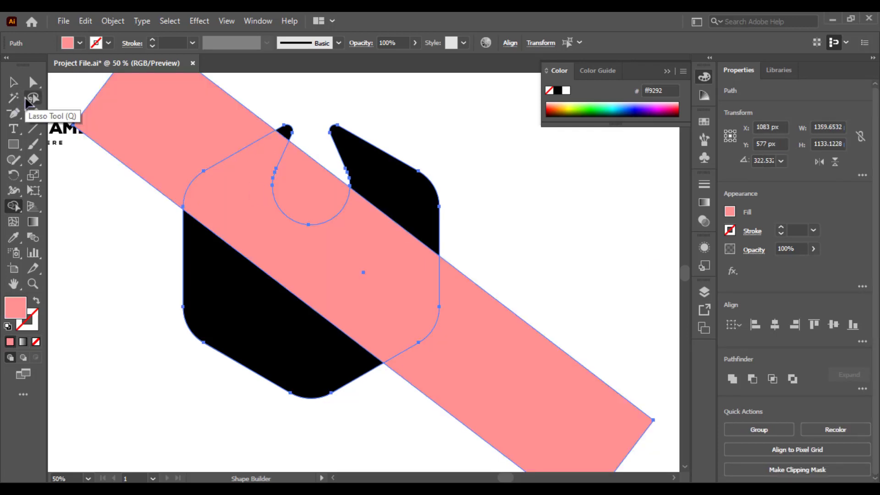
pyautogui.click(13, 82)
pyautogui.click(90, 167)
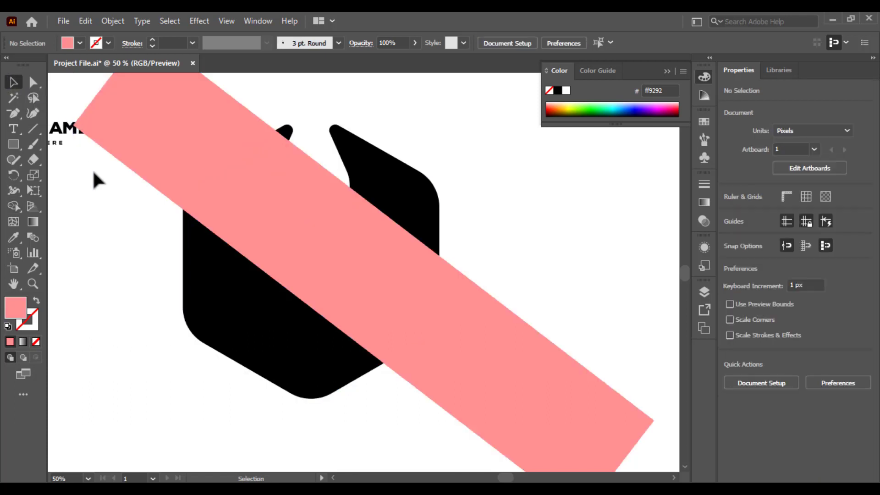
# Step: Duplicate the pink diagonal rectangle and park the copy beyond the artboard's upper-right corner
pyautogui.hotkey('ctrl', '-')
pyautogui.hotkey('ctrl', '-')
pyautogui.moveTo(399, 297); pyautogui.dragTo(534, 226)
pyautogui.hotkey('ctrl', '+')
pyautogui.hotkey('ctrl', '+')
# Step: Trim the original diagonal rectangle to the hexagon with Shape Builder, removing both outer ends and the part inside the drop
pyautogui.moveTo(214, 324); pyautogui.dragTo(266, 289)
pyautogui.click(13, 205)
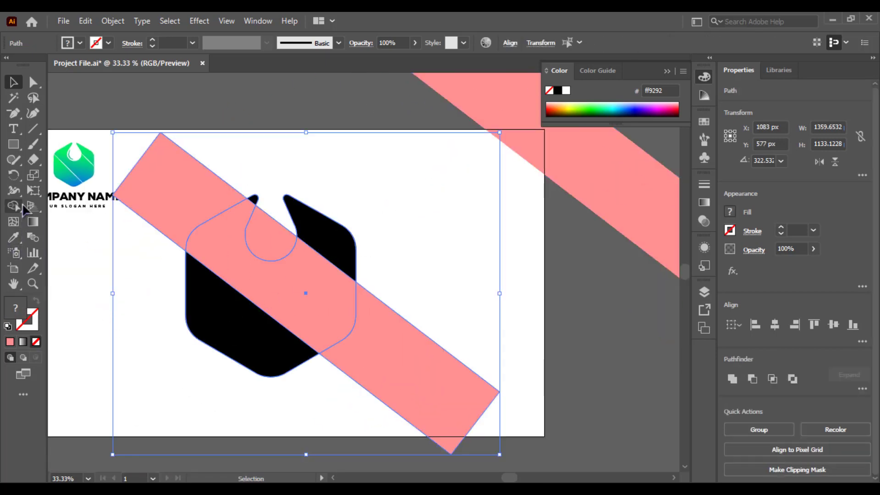
pyautogui.keyDown('alt'); pyautogui.click(161, 201); pyautogui.keyUp('alt')
pyautogui.keyDown('alt'); pyautogui.click(384, 311); pyautogui.keyUp('alt')
pyautogui.keyDown('alt'); pyautogui.click(270, 242); pyautogui.keyUp('alt')
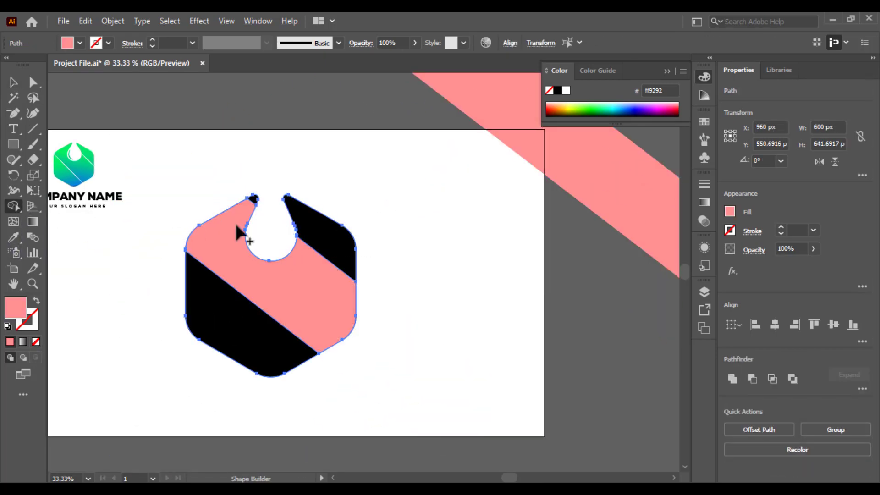
pyautogui.click(14, 84)
pyautogui.click(142, 261)
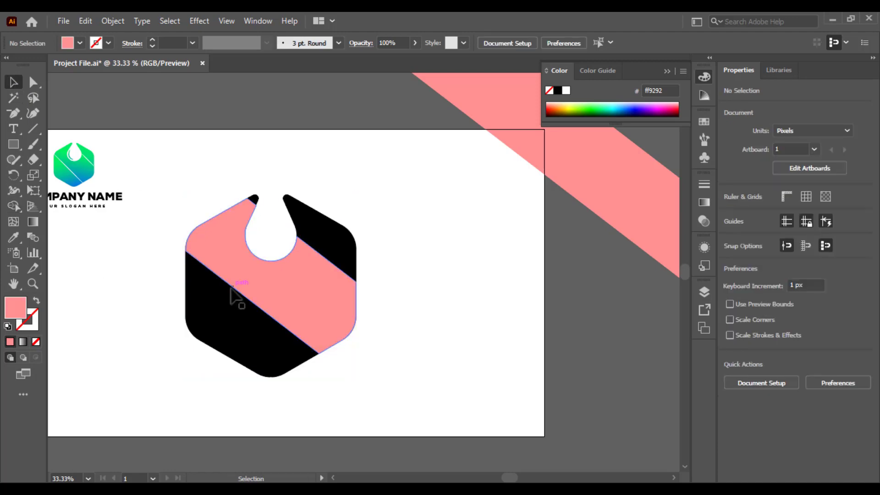
# Step: Move the spare rectangle over the hexagon's black lower-left area and trim it to the hexagon with Shape Builder
pyautogui.hotkey('ctrl', '-')
pyautogui.moveTo(581, 205); pyautogui.dragTo(346, 359)
pyautogui.moveTo(404, 251); pyautogui.dragTo(118, 386)
pyautogui.press('a')
pyautogui.hotkey('ctrl', '+')
pyautogui.hotkey('ctrl', '+')
pyautogui.hotkey('ctrl', '-')
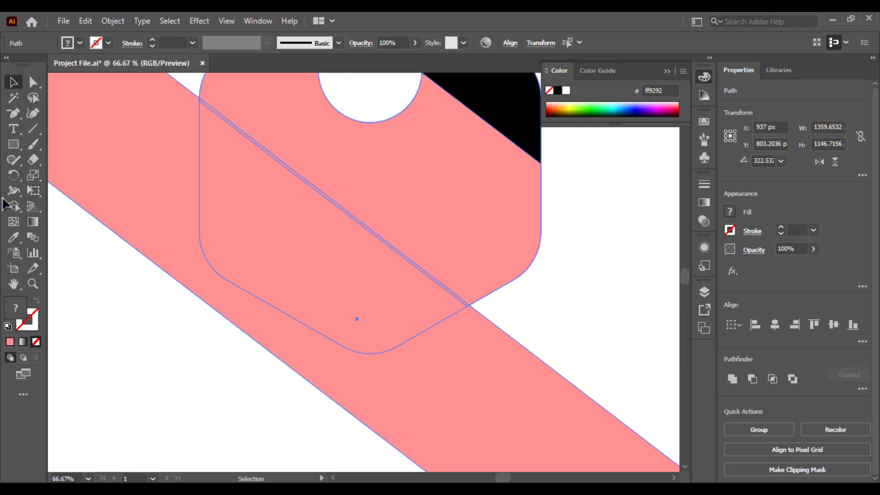
pyautogui.hotkey('shift', 'm')
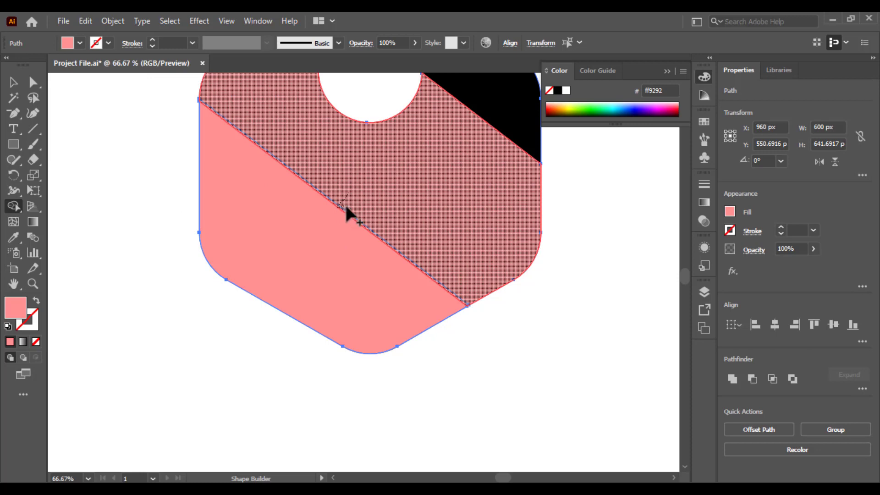
pyautogui.hotkey('ctrl', '-')
pyautogui.hotkey('ctrl', '-')
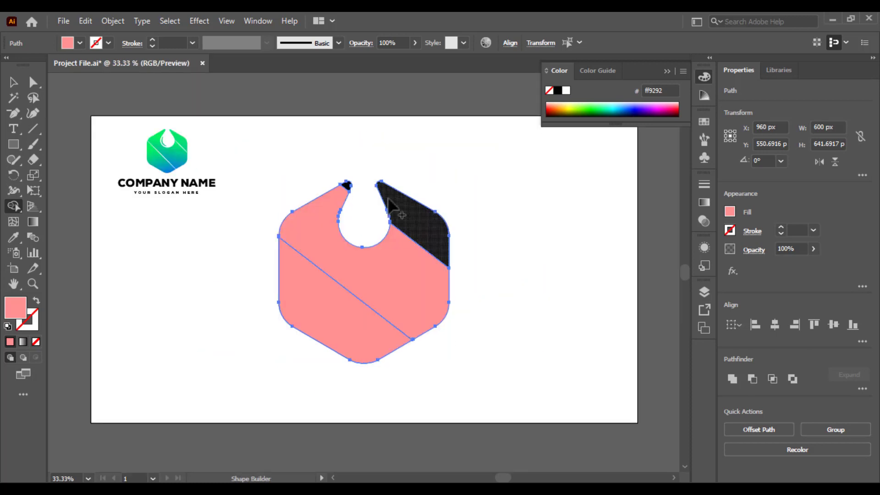
pyautogui.click(11, 85)
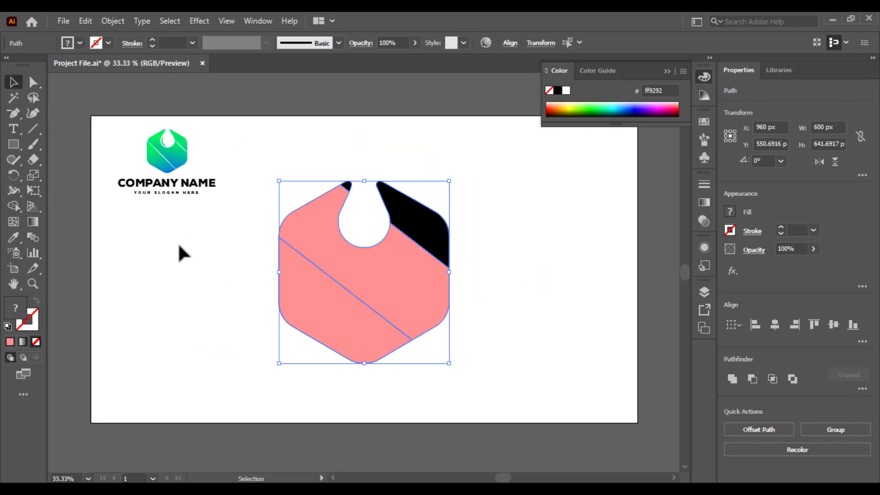
pyautogui.click(179, 244)
# Step: Duplicate the lower-left pink band and place the copy over the hexagon's upper-right part at about X 1097, Y 277 px
pyautogui.hotkey('ctrl', '-')
pyautogui.hotkey('ctrl', '-')
pyautogui.moveTo(263, 303); pyautogui.dragTo(239, 326)
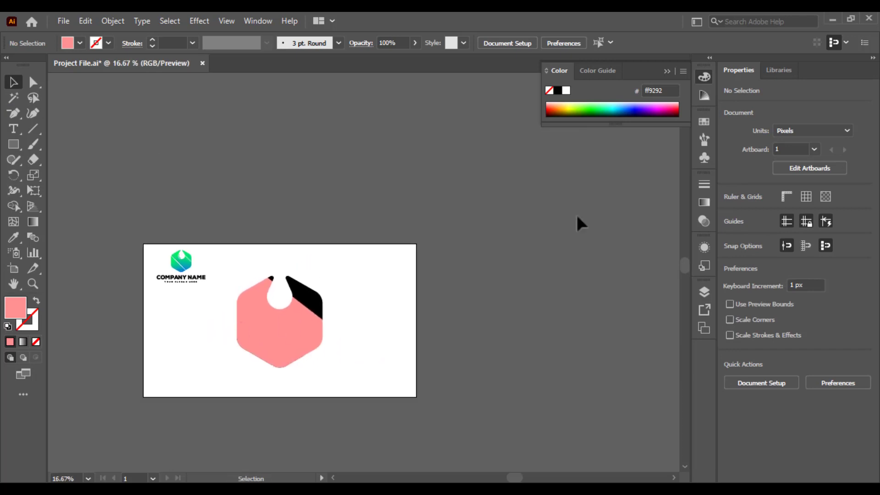
pyautogui.hotkey('ctrl', '+')
pyautogui.hotkey('ctrl', '+')
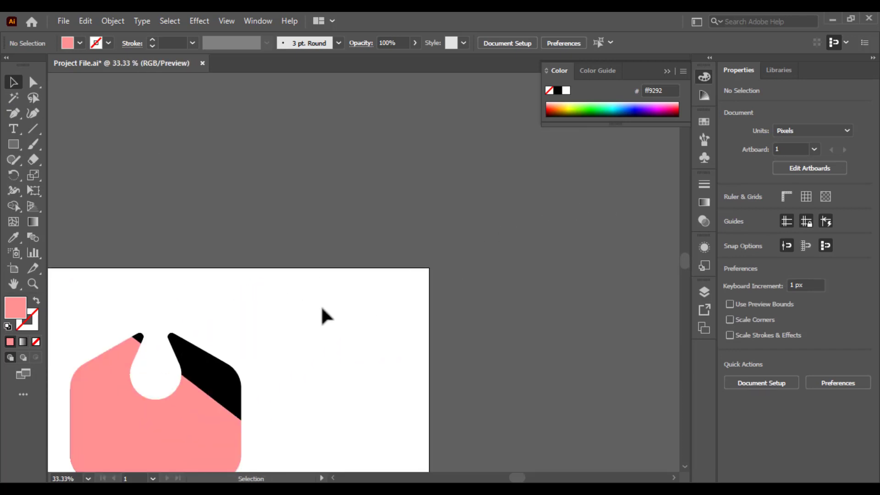
pyautogui.moveTo(321, 306); pyautogui.dragTo(413, 231)
pyautogui.click(215, 384)
pyautogui.moveTo(215, 383); pyautogui.dragTo(278, 280)
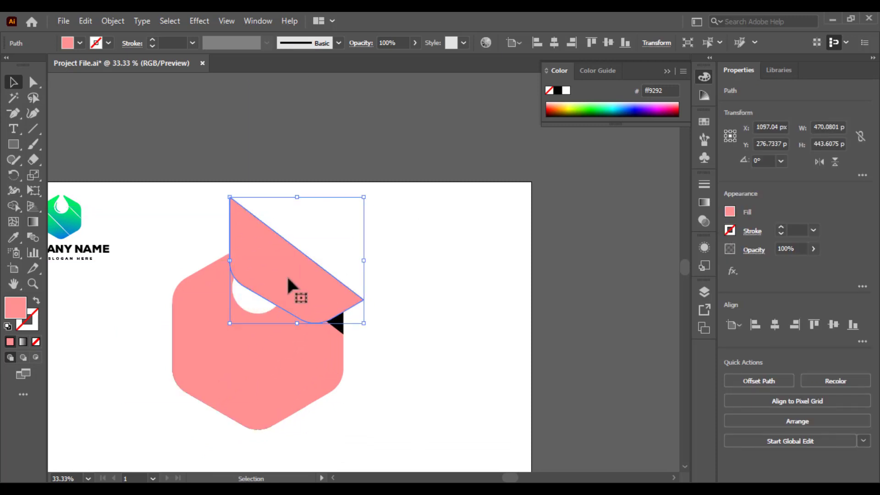
pyautogui.rightClick(288, 277)
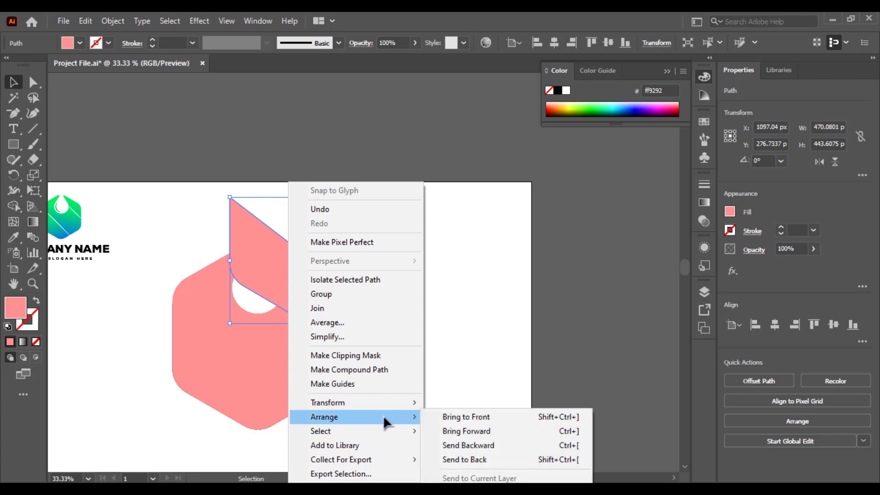
pyautogui.moveTo(412, 401)
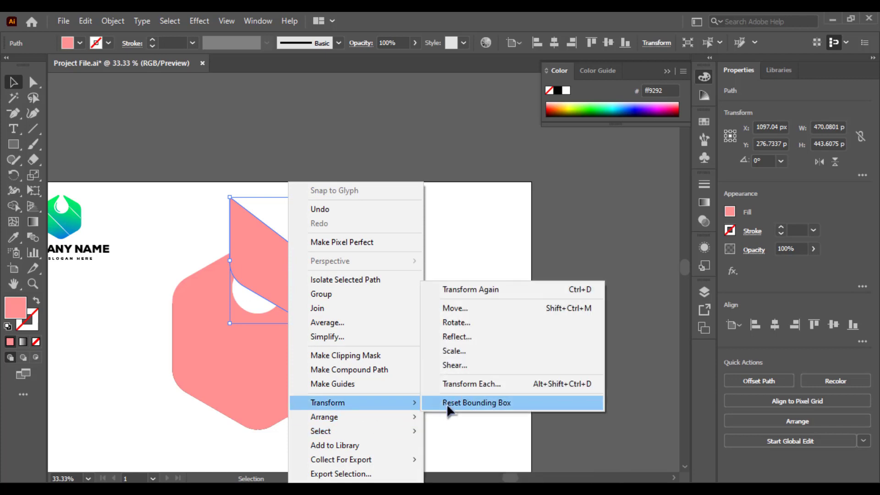
pyautogui.click(465, 339)
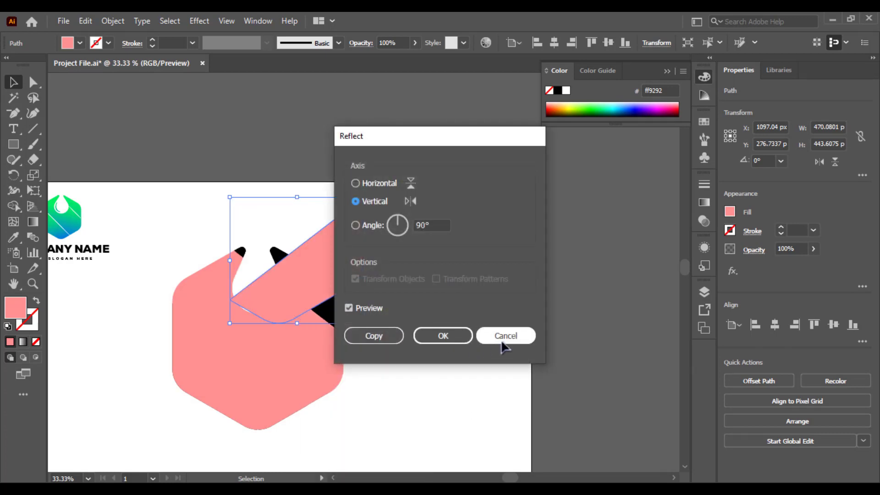
pyautogui.click(504, 336)
# Step: Shift the copied band slightly down and enlarge it to about 645 by 569 px over the hexagon's black upper-right part
pyautogui.moveTo(293, 288); pyautogui.dragTo(313, 307)
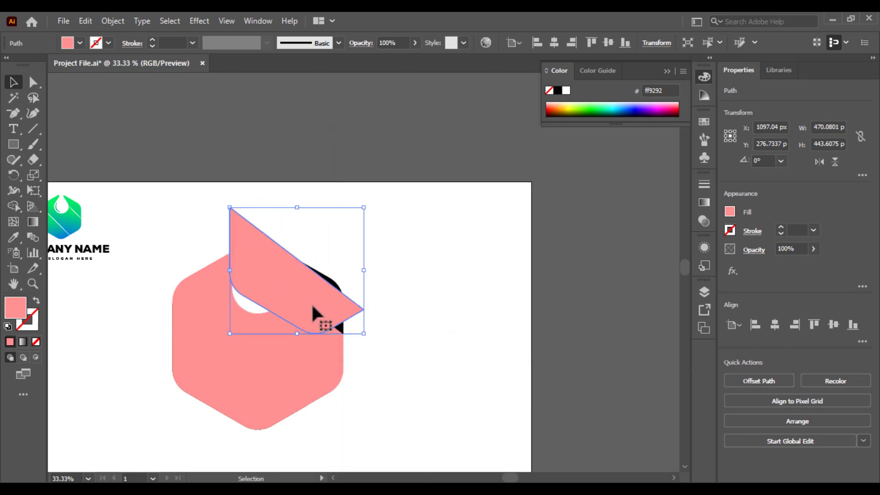
pyautogui.moveTo(366, 331); pyautogui.dragTo(412, 367)
pyautogui.hotkey('ctrl', 'z')
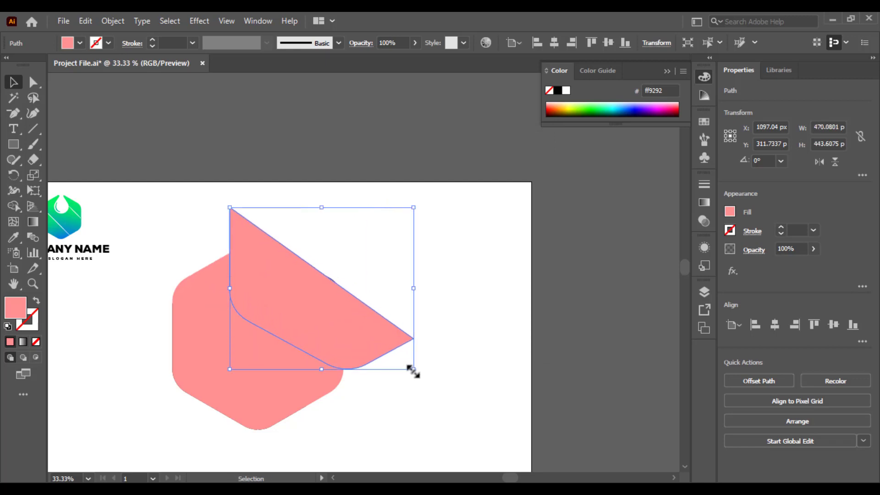
pyautogui.moveTo(360, 355); pyautogui.dragTo(357, 347)
# Step: Move the enlarged copy up to about X 1163.5, Y 267.5 px so it covers both black tips of the hexagon
pyautogui.moveTo(387, 269); pyautogui.dragTo(248, 389)
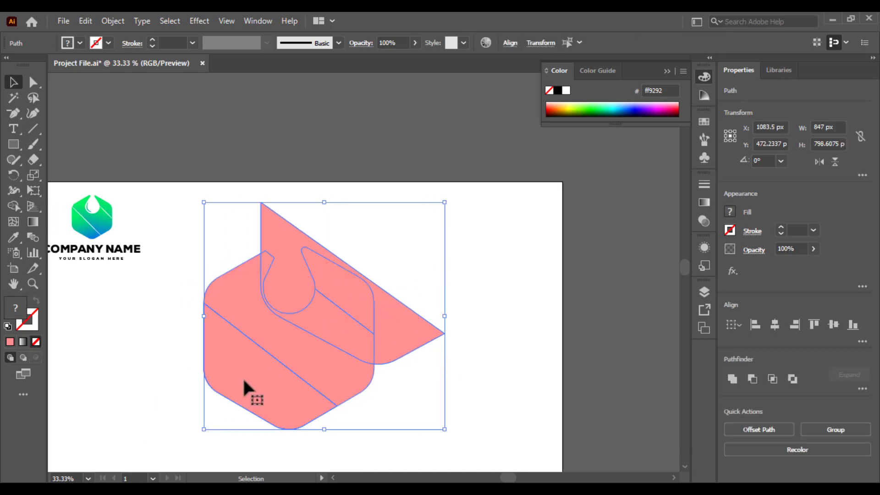
pyautogui.press('v')
pyautogui.scroll(1, 246, 380)
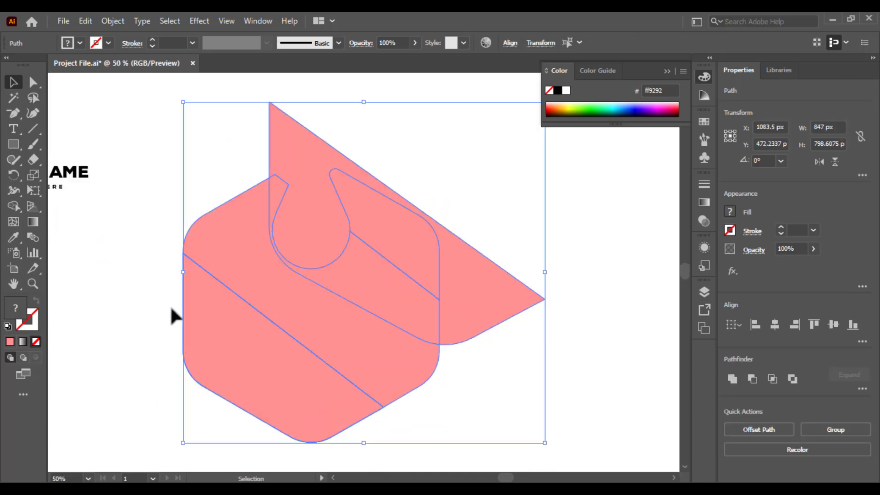
pyautogui.click(410, 248)
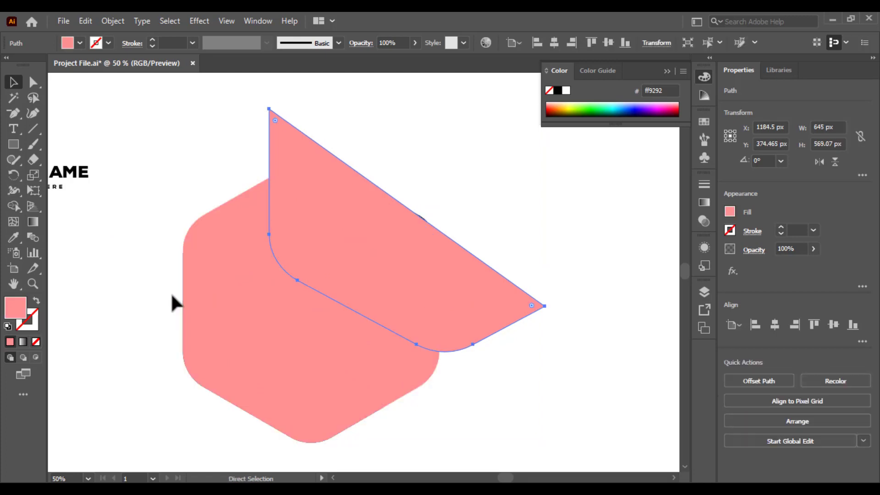
pyautogui.moveTo(411, 247); pyautogui.dragTo(392, 218)
# Step: Cut away the enlarged shape's area outside the hexagon and inside the drop with Shape Builder
pyautogui.keyDown('shift'); pyautogui.click(235, 284); pyautogui.keyUp('shift')
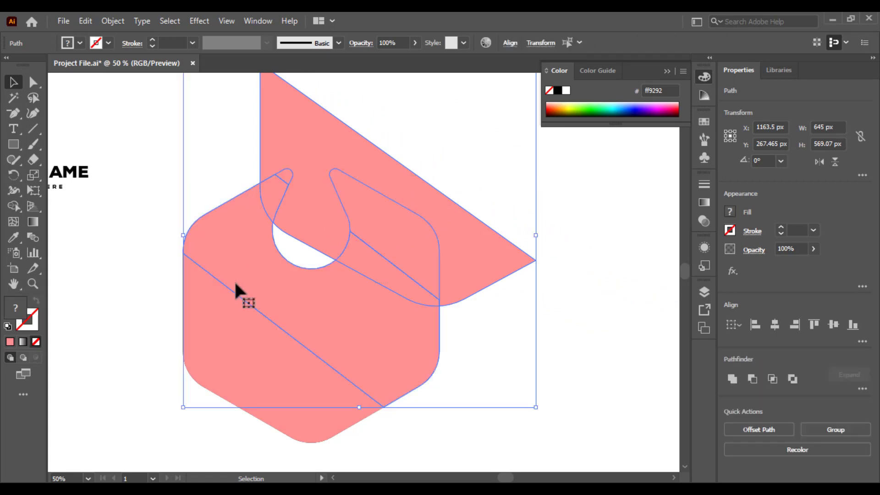
pyautogui.click(14, 208)
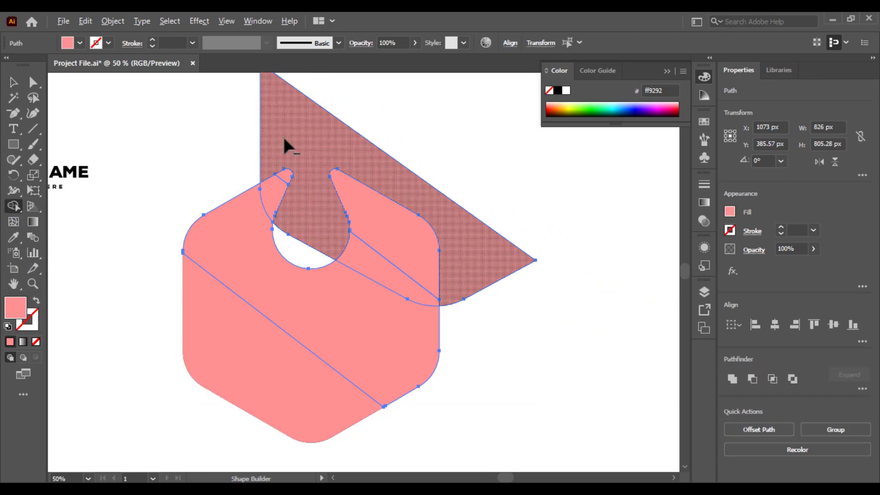
pyautogui.keyDown('alt'); pyautogui.click(298, 147); pyautogui.keyUp('alt')
# Step: Merge the leftover curved slivers into the hexagon's middle band with Shape Builder and deselect everything
pyautogui.moveTo(279, 222); pyautogui.dragTo(316, 240)
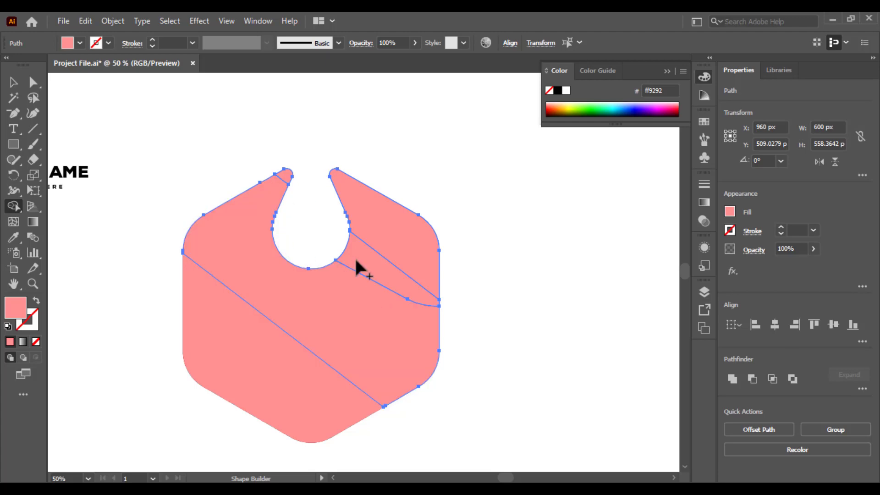
pyautogui.moveTo(377, 312); pyautogui.dragTo(388, 324)
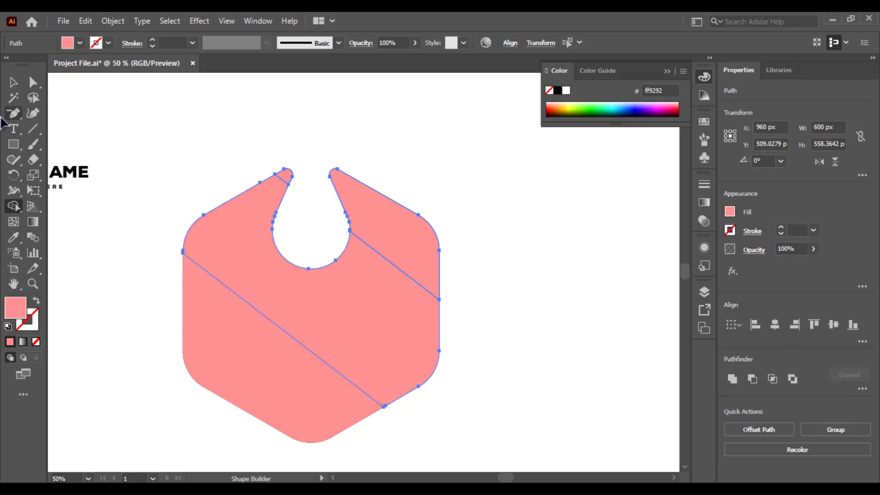
pyautogui.click(18, 82)
pyautogui.click(115, 236)
pyautogui.hotkey('ctrl', '-')
pyautogui.hotkey('ctrl', '-')
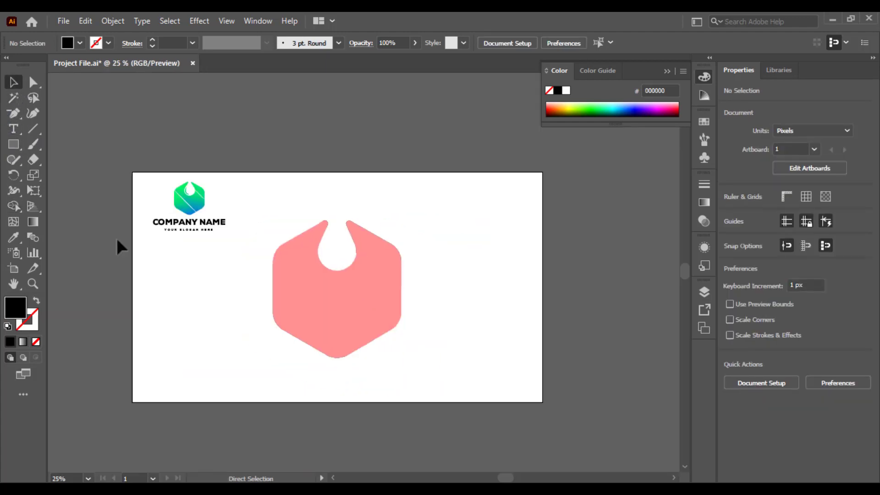
pyautogui.hotkey('ctrl', '+')
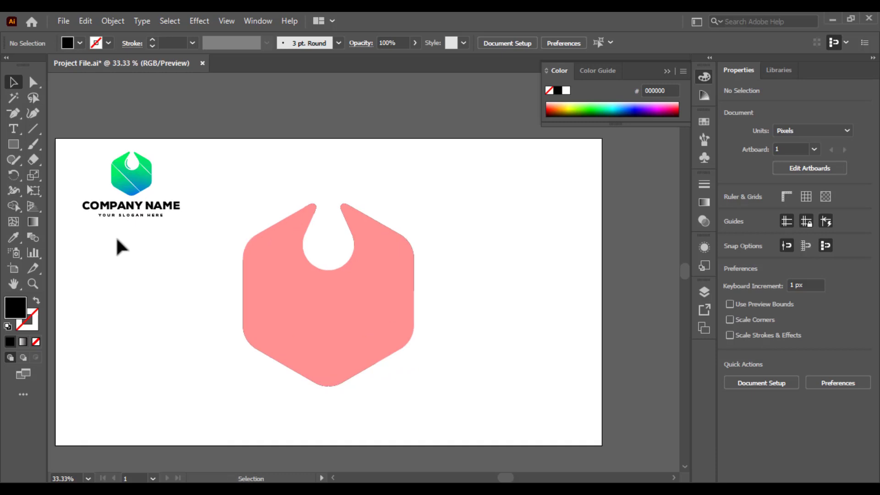
# Step: Apply the reference logo's green-to-blue gradient to the lower-left band and redirect it diagonally toward the band's lower-right end
pyautogui.click(256, 323)
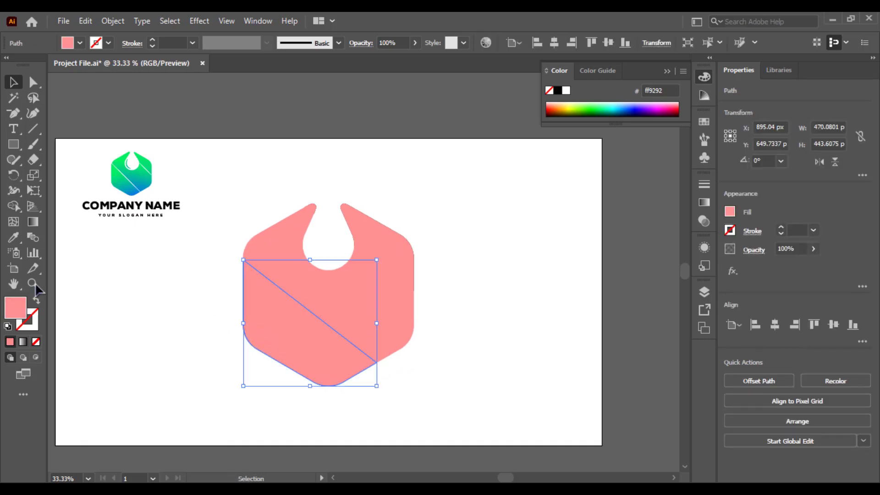
pyautogui.click(14, 237)
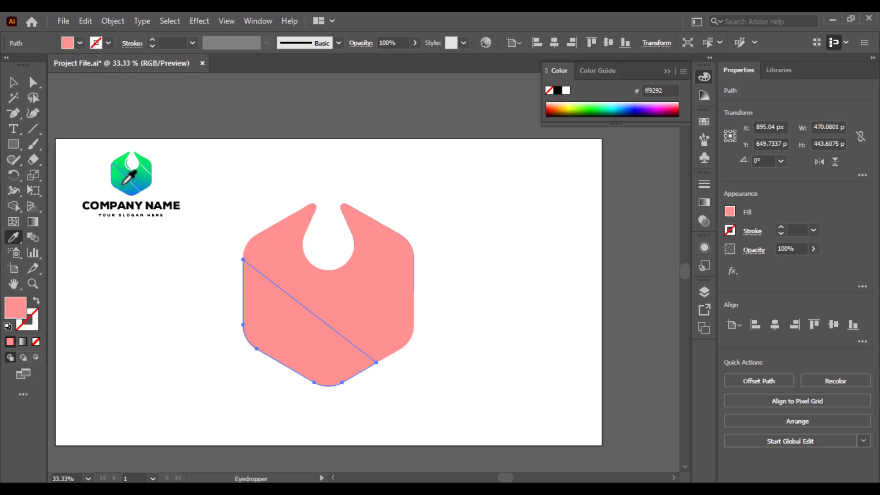
pyautogui.click(122, 184)
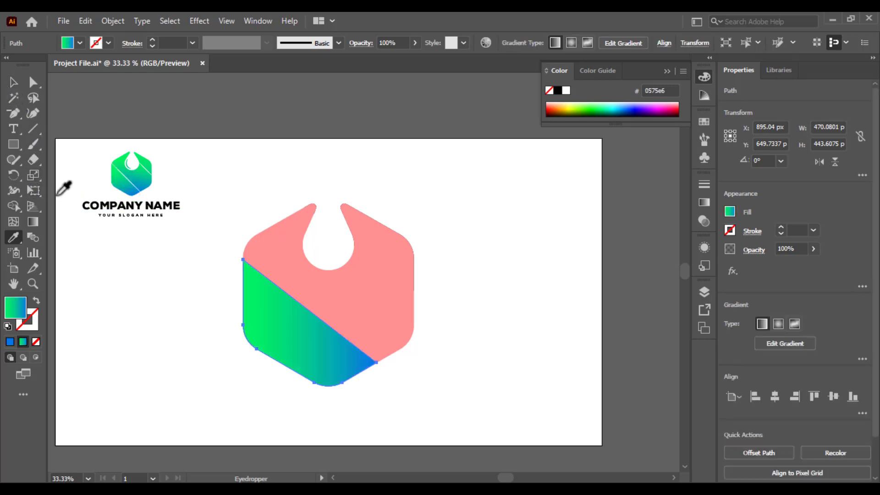
pyautogui.click(32, 221)
pyautogui.moveTo(242, 289); pyautogui.dragTo(377, 336)
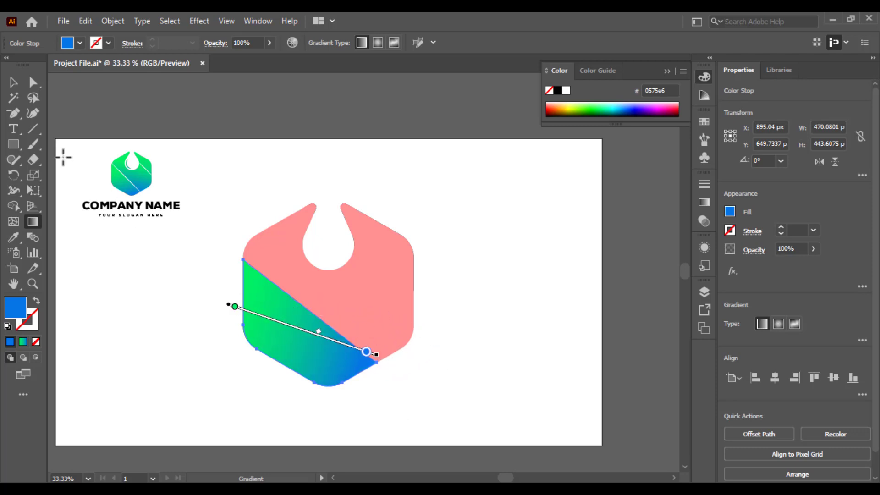
pyautogui.click(14, 83)
pyautogui.click(118, 296)
# Step: Apply the reference logo's green-to-blue gradient to the middle diagonal band with the Eyedropper
pyautogui.click(321, 294)
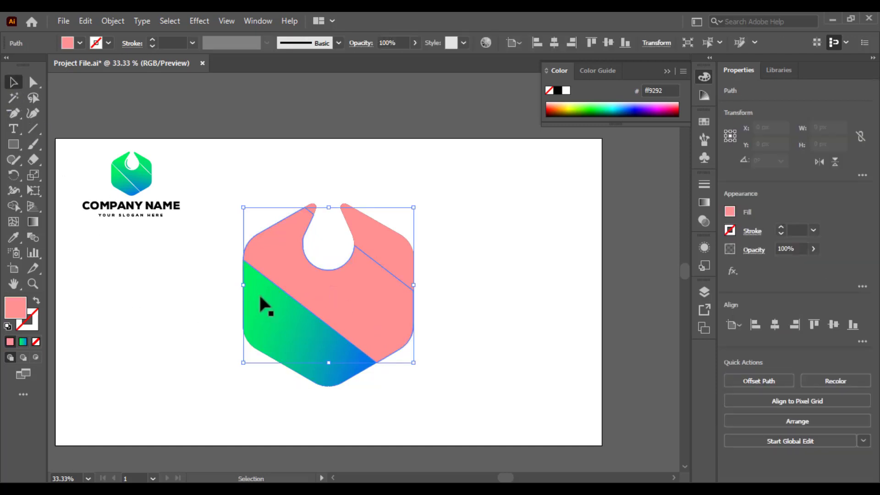
pyautogui.click(14, 237)
pyautogui.click(125, 178)
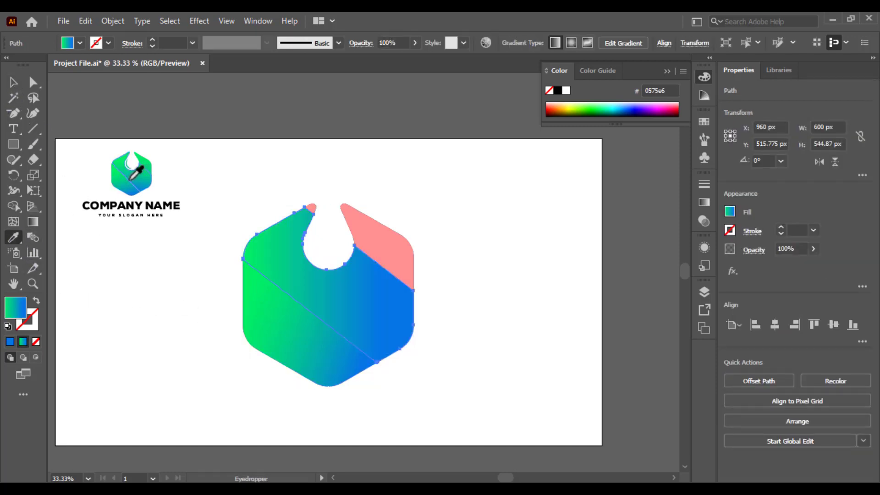
# Step: Redirect the middle band's gradient to run steeply downward from inside the drop to just below the hexagon, fine-tune its blue stop, and deselect
pyautogui.click(33, 222)
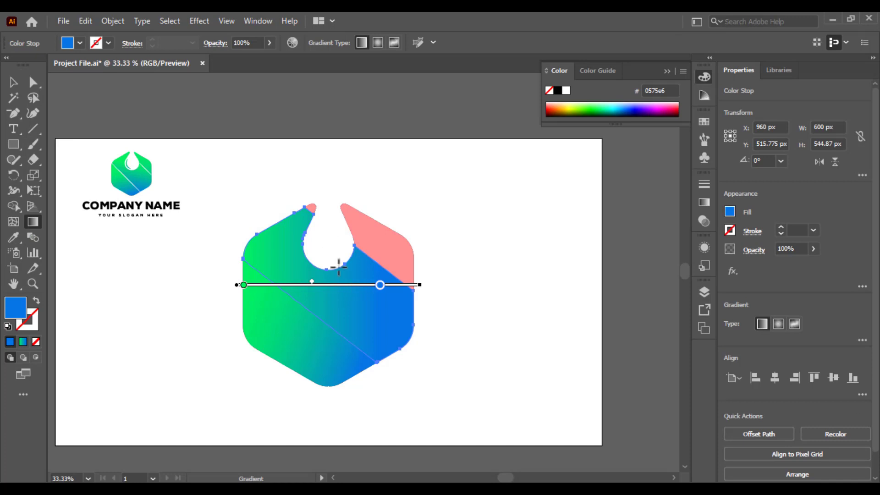
pyautogui.moveTo(327, 232); pyautogui.dragTo(345, 389)
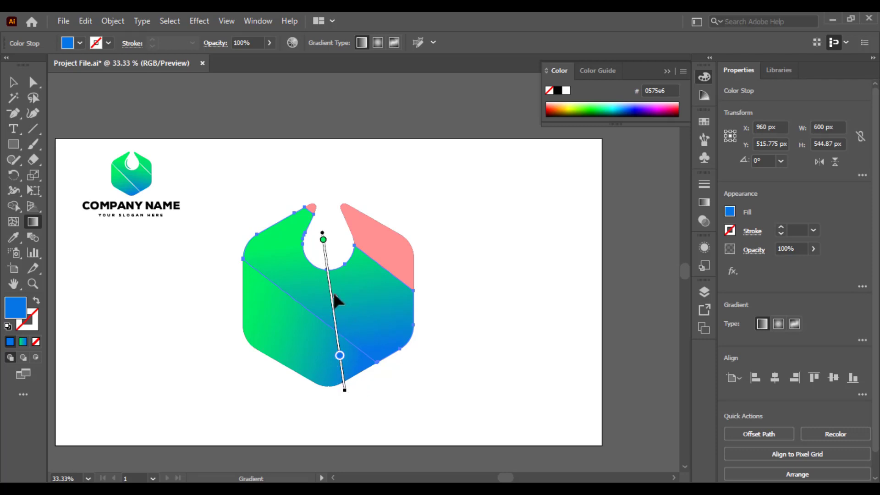
pyautogui.click(323, 239)
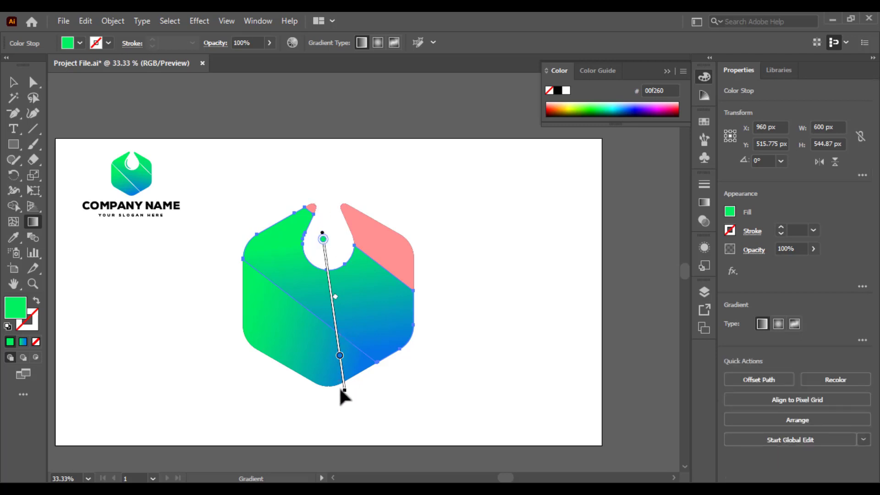
pyautogui.moveTo(339, 356)
pyautogui.mouseDown()
pyautogui.moveTo(338, 342)
pyautogui.moveTo(340, 354)
pyautogui.mouseUp()
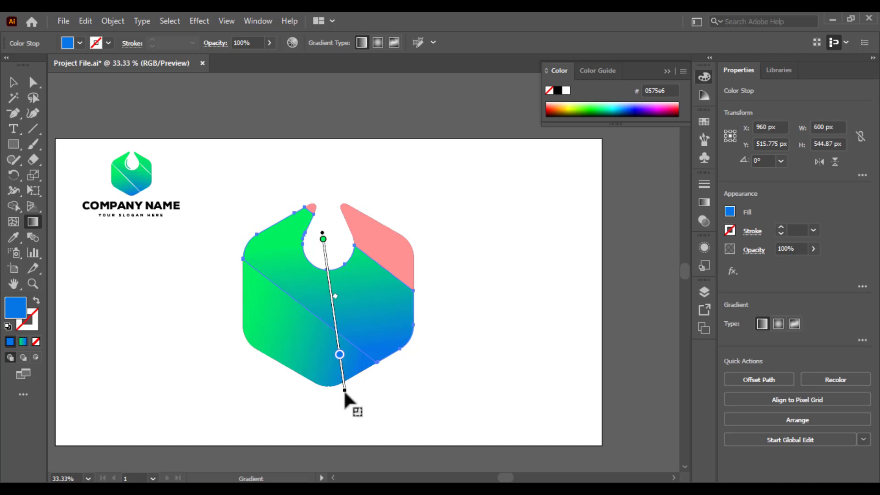
pyautogui.moveTo(341, 385)
pyautogui.mouseDown()
pyautogui.moveTo(342, 411)
pyautogui.moveTo(342, 400)
pyautogui.mouseUp()
pyautogui.click(13, 82)
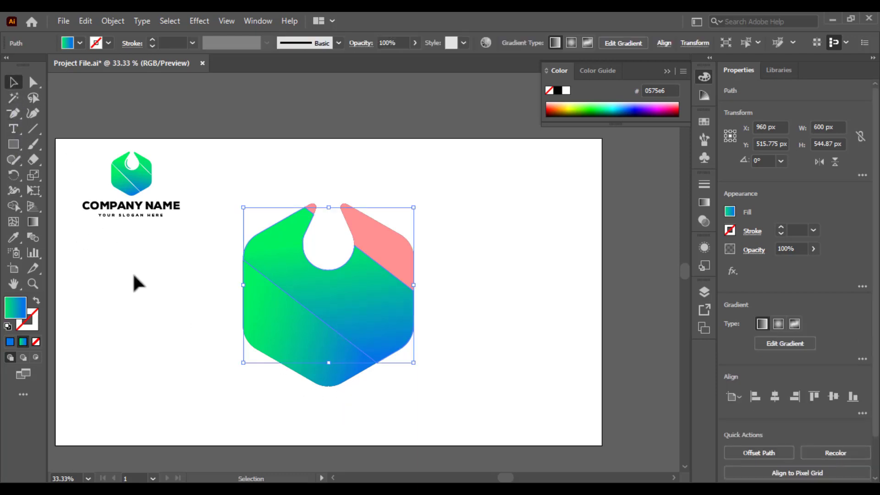
pyautogui.click(184, 329)
# Step: Apply the reference logo's green-to-blue gradient to the pink upper-right band and the small pink tip with the Eyedropper, and deselect them
pyautogui.click(370, 257)
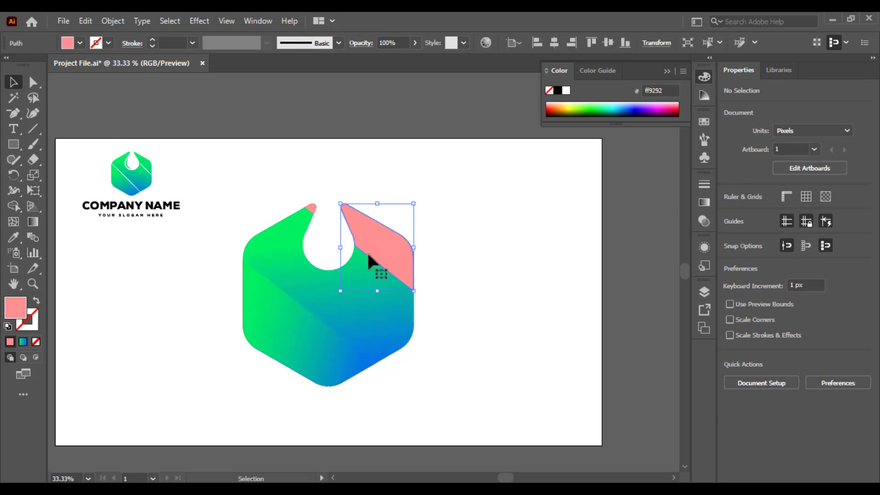
pyautogui.keyDown('shift'); pyautogui.click(310, 207); pyautogui.keyUp('shift')
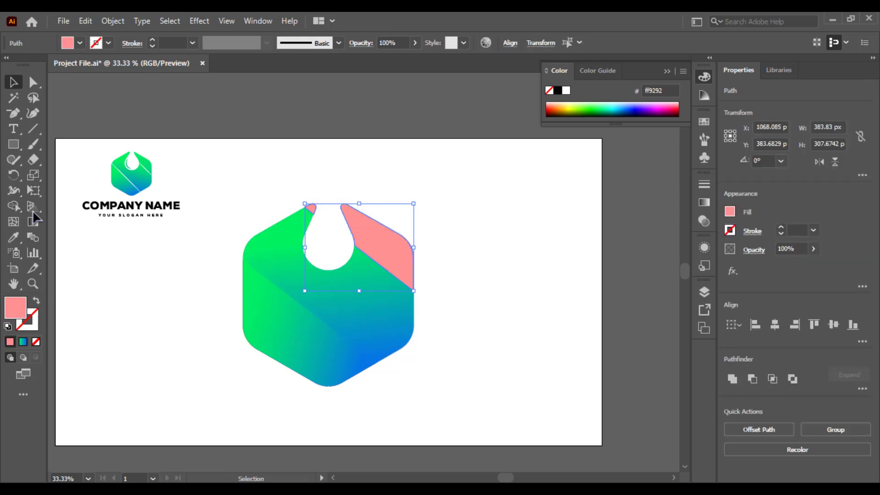
pyautogui.click(16, 236)
pyautogui.click(138, 171)
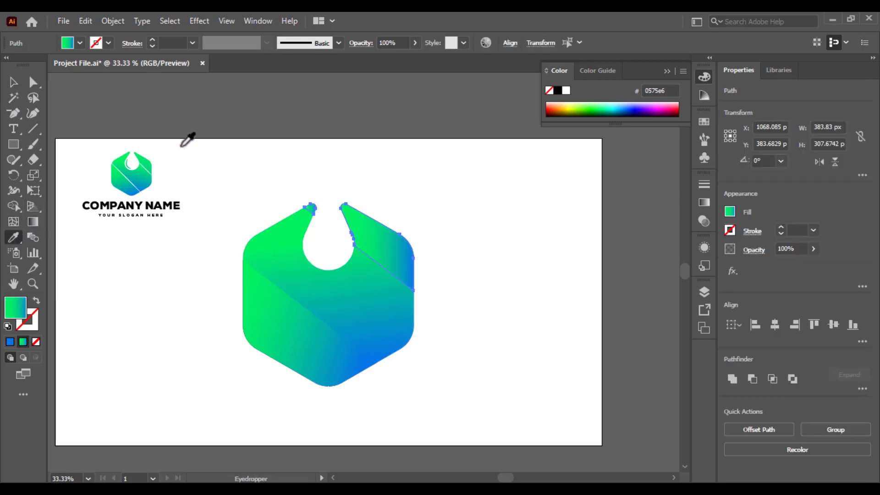
pyautogui.click(13, 82)
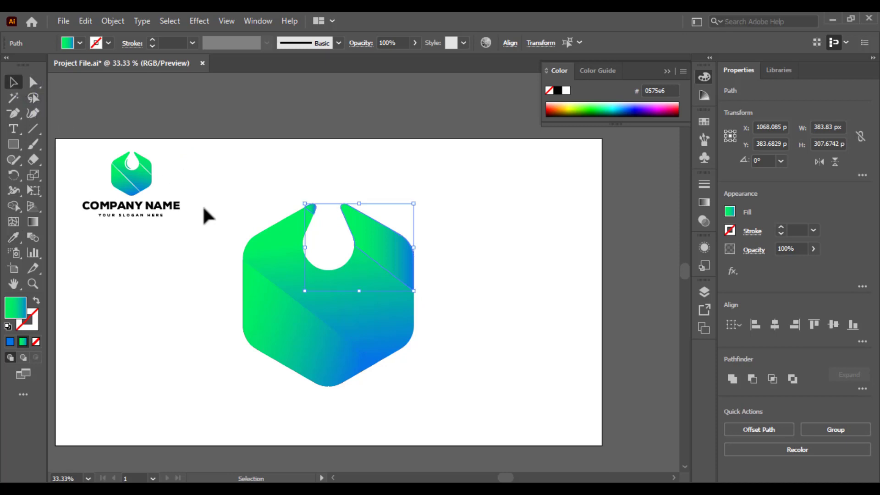
pyautogui.click(223, 242)
# Step: Redirect the gradients of the upper-right band and small tip together, running steeply down and slightly right from above the hexagon into its lower half
pyautogui.moveTo(332, 205); pyautogui.dragTo(370, 211)
pyautogui.click(33, 221)
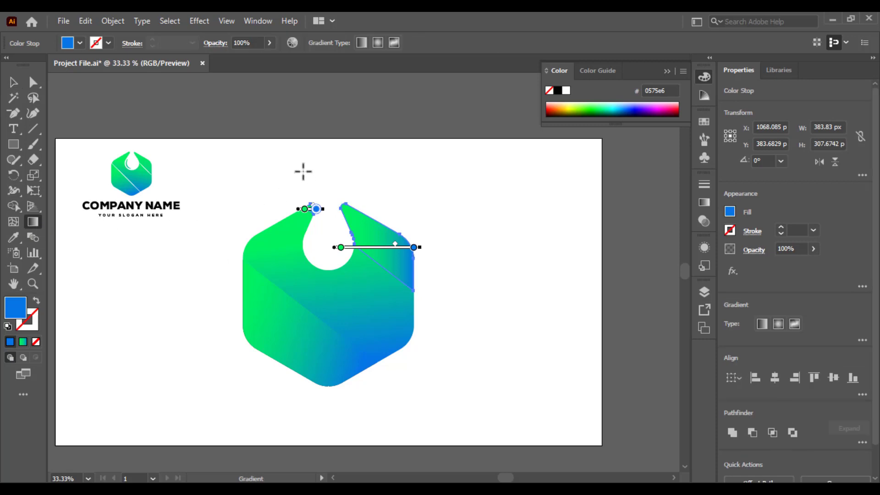
pyautogui.moveTo(299, 168)
pyautogui.mouseDown()
pyautogui.moveTo(456, 345)
pyautogui.moveTo(458, 327)
pyautogui.moveTo(404, 401)
pyautogui.moveTo(364, 329)
pyautogui.mouseUp()
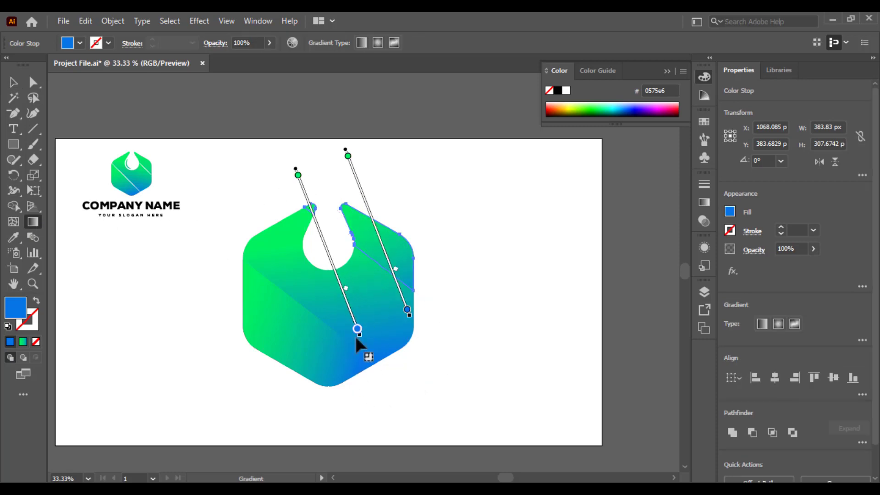
pyautogui.click(13, 83)
pyautogui.click(140, 247)
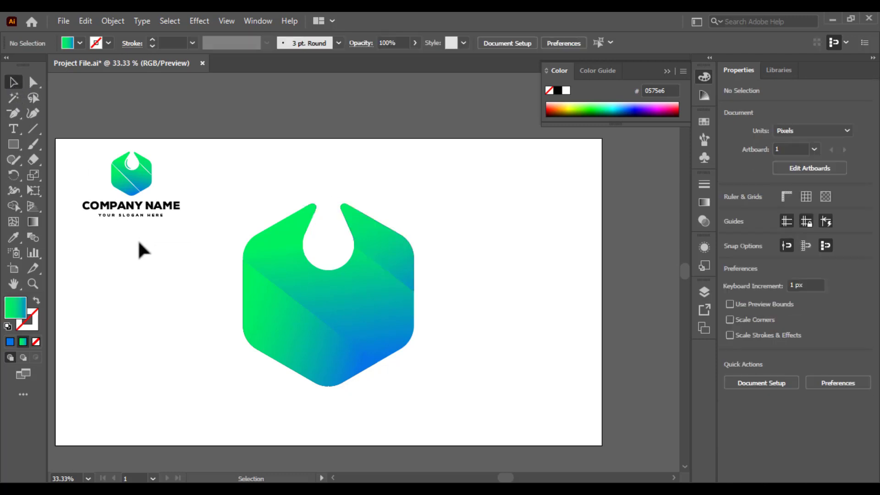
# Step: Draw a straight line about 470 px wide and 360 px high along the boundary between the lower-left and middle bands
pyautogui.hotkey('ctrl', '=')
pyautogui.hotkey('ctrl', '-')
pyautogui.hotkey('ctrl', '=')
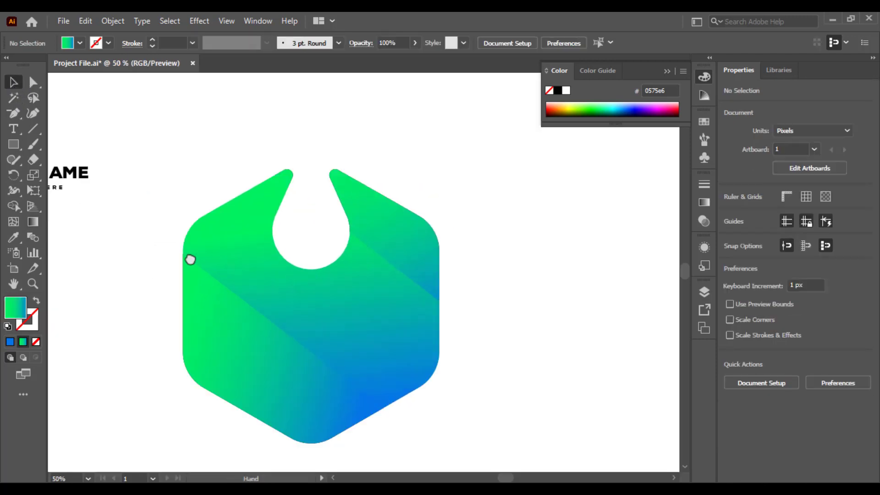
pyautogui.moveTo(190, 259); pyautogui.dragTo(288, 240)
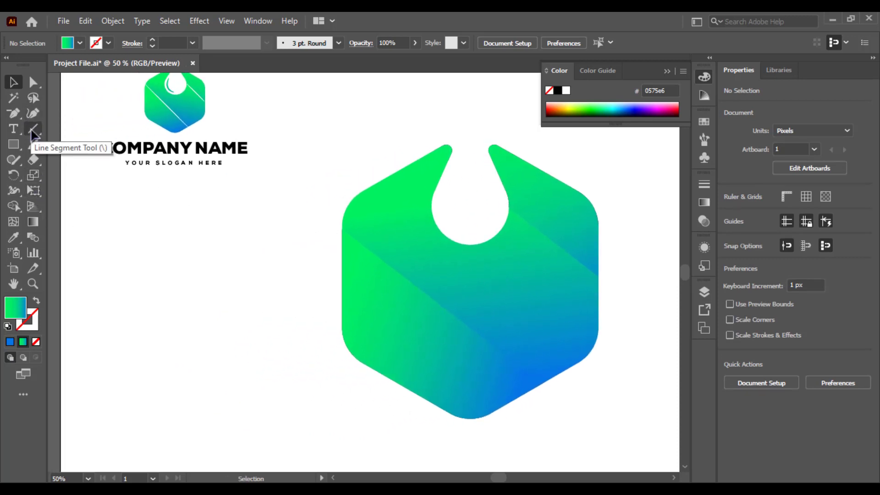
pyautogui.moveTo(33, 130); pyautogui.dragTo(69, 140)
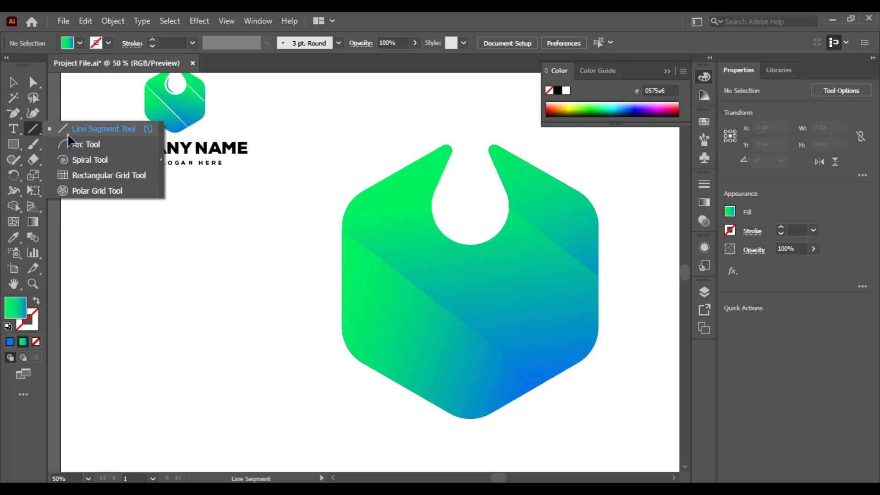
pyautogui.click(341, 228)
pyautogui.click(472, 290)
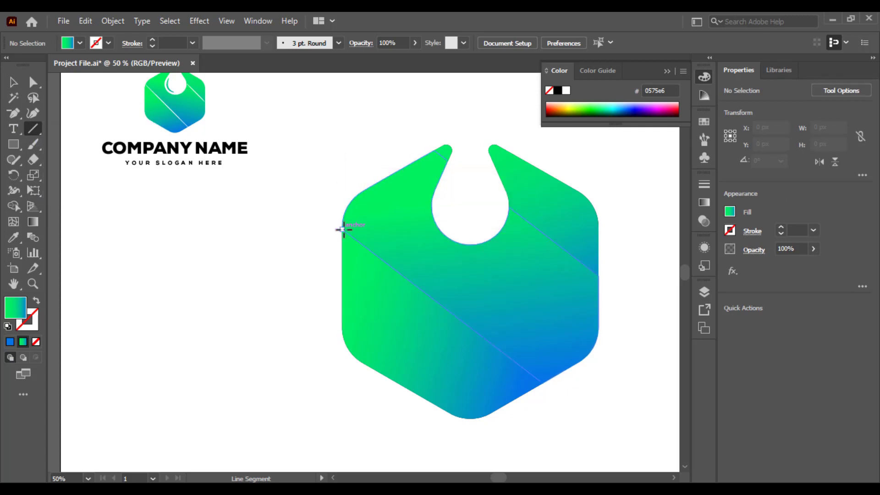
pyautogui.moveTo(392, 262)
pyautogui.mouseDown()
pyautogui.moveTo(527, 360)
pyautogui.moveTo(544, 382)
pyautogui.mouseUp()
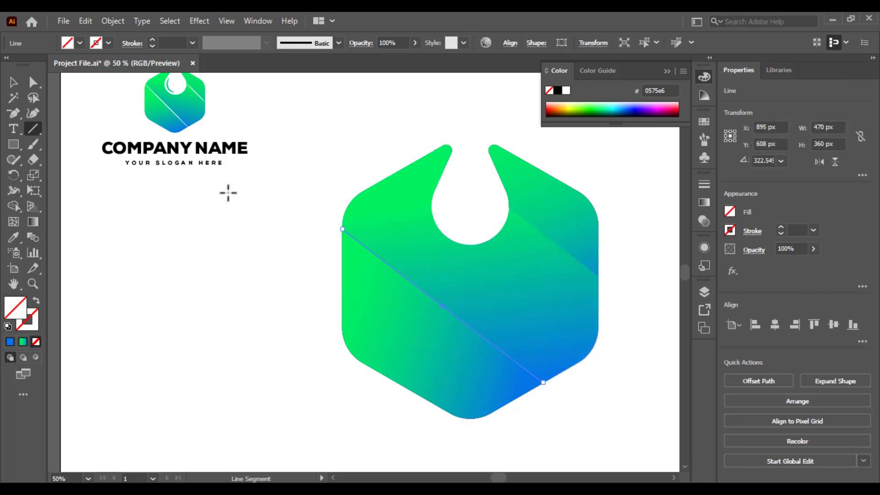
# Step: Give the diagonal line a white 5 pt stroke with the width profile tapered at both ends, and deselect it
pyautogui.click(109, 42)
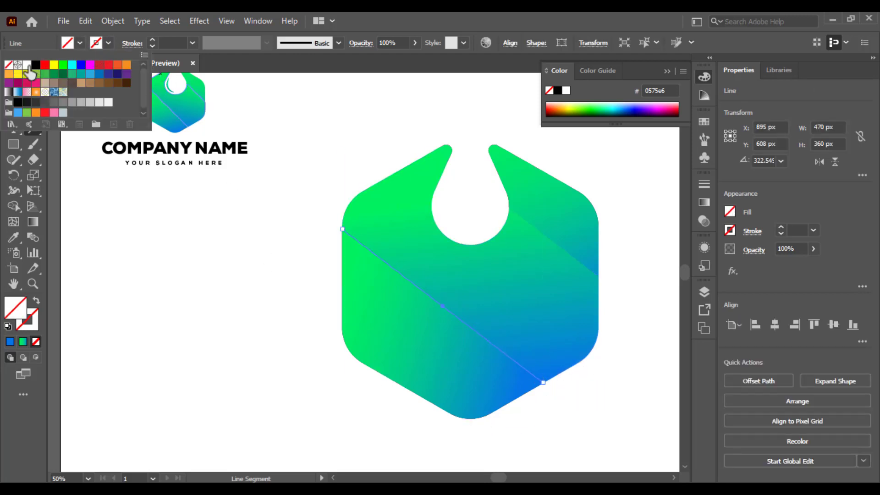
pyautogui.click(27, 64)
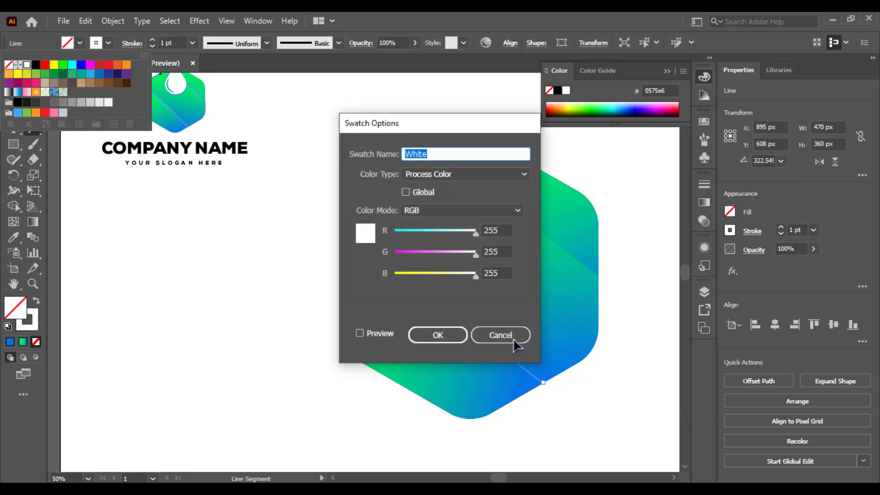
pyautogui.click(500, 335)
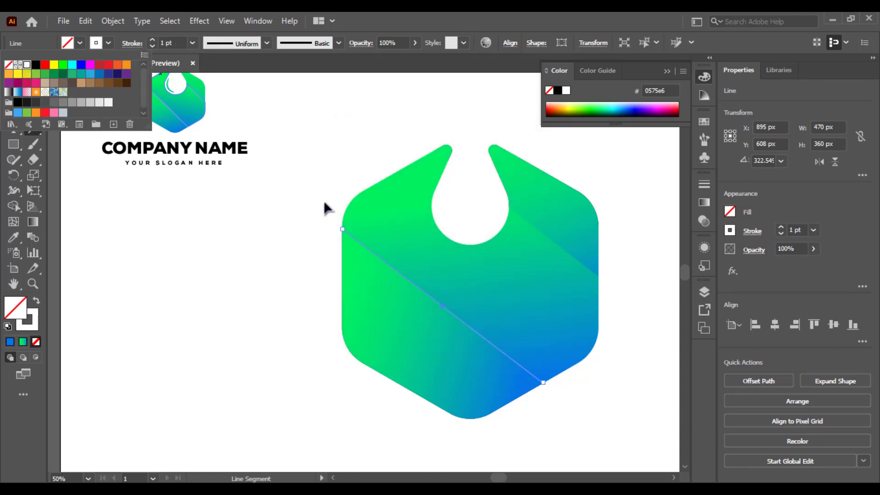
pyautogui.click(193, 43)
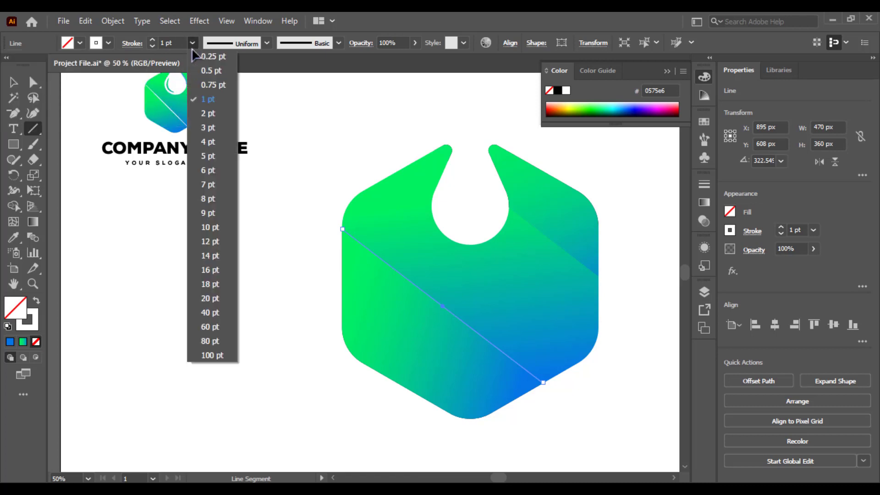
pyautogui.click(220, 156)
pyautogui.click(267, 43)
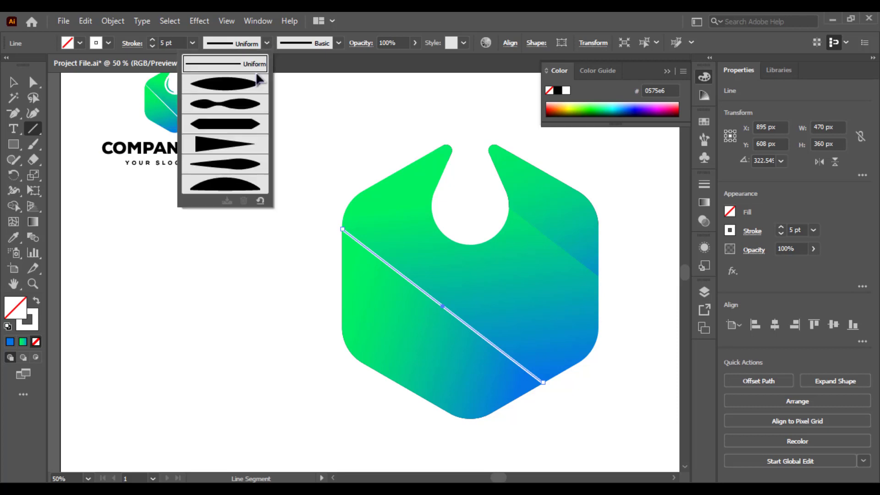
pyautogui.click(238, 88)
pyautogui.click(15, 82)
pyautogui.click(146, 198)
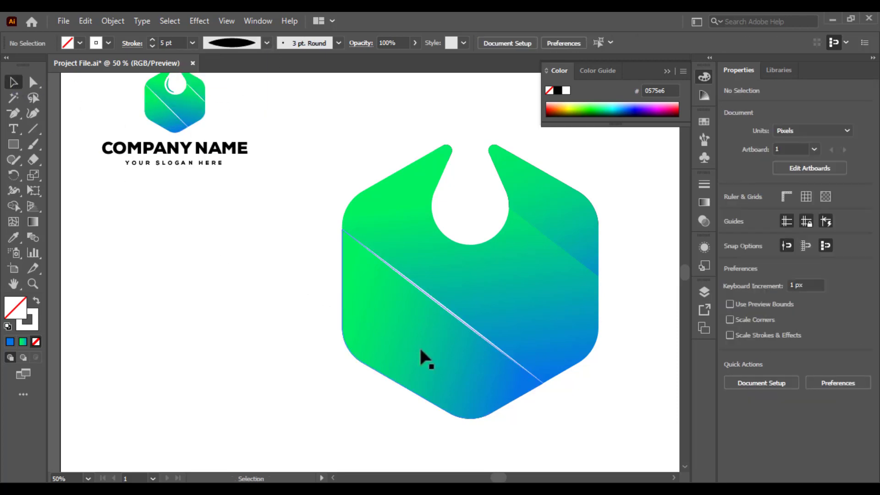
# Step: Duplicate the white tapered line onto the boundary between the middle and upper-right bands
pyautogui.click(453, 312)
pyautogui.moveTo(453, 311); pyautogui.dragTo(398, 279)
pyautogui.hotkey('alt', 'shift')
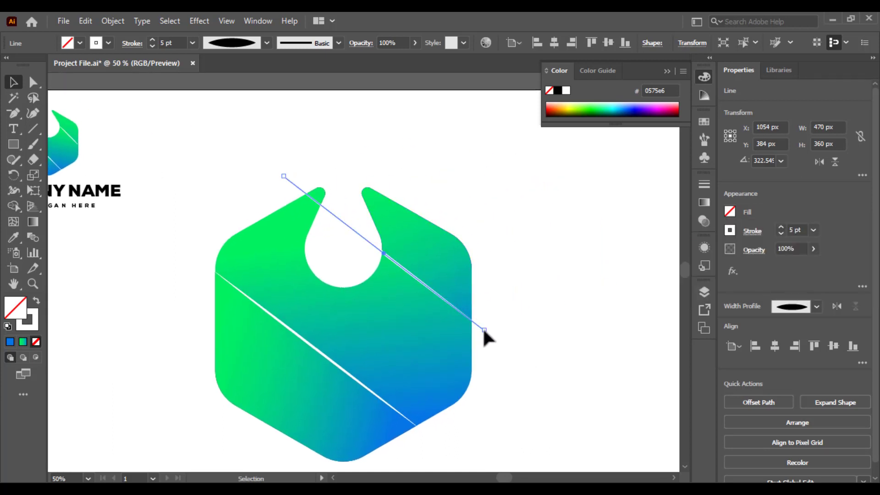
# Step: Shorten the duplicated line at its original angle so its ends meet the hexagon's right edge and upper-left edge, and deselect it
pyautogui.moveTo(484, 329); pyautogui.dragTo(471, 318)
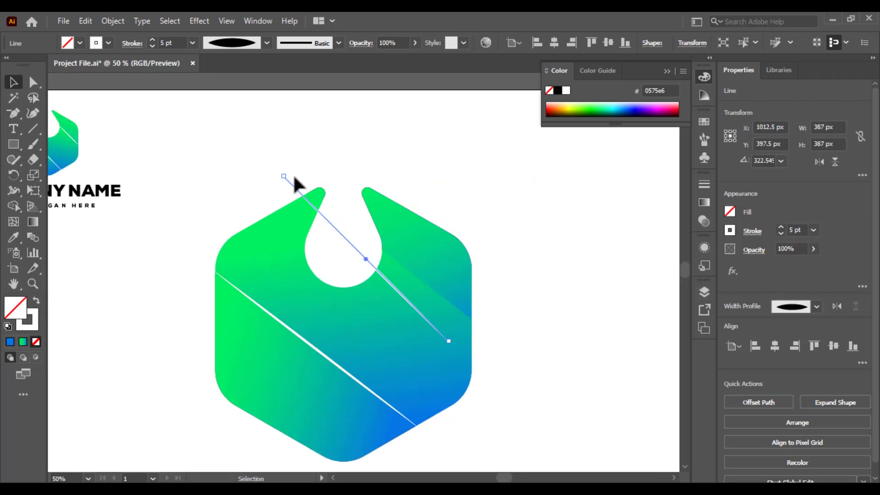
pyautogui.hotkey('ctrl', 'z')
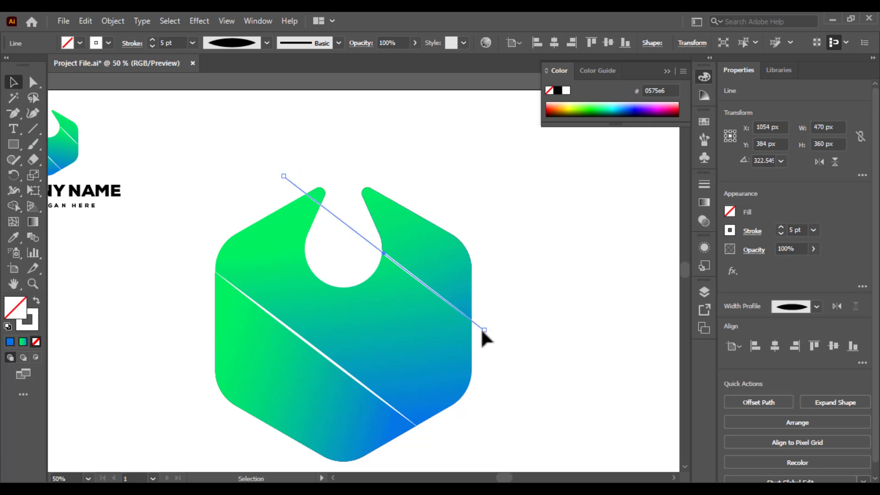
pyautogui.moveTo(482, 330); pyautogui.dragTo(471, 318)
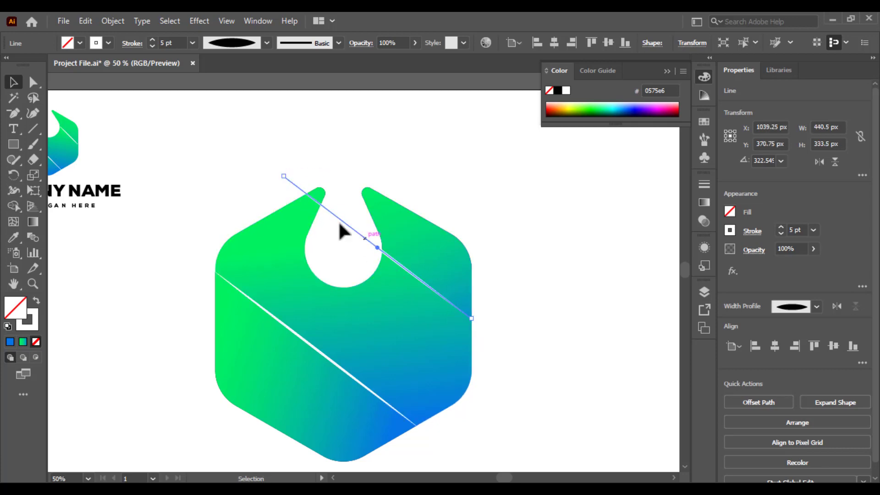
pyautogui.moveTo(283, 176); pyautogui.dragTo(308, 193)
pyautogui.click(288, 140)
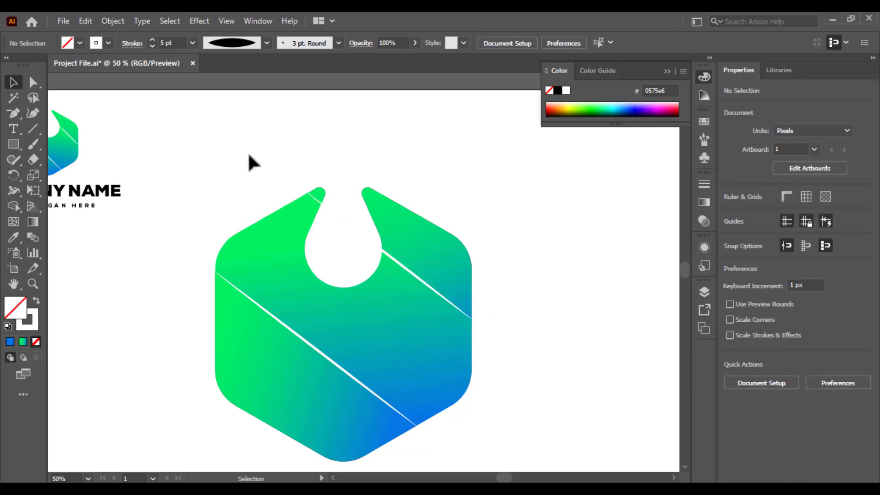
pyautogui.hotkey('ctrl', '-')
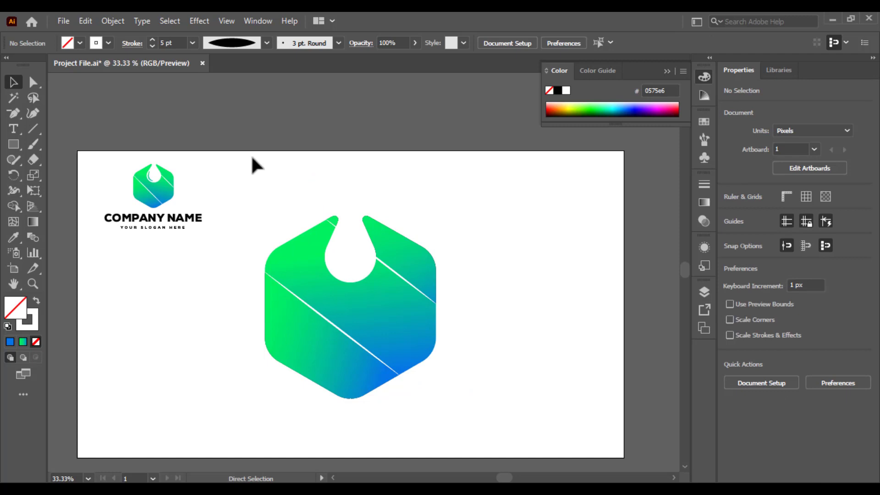
pyautogui.hotkey('ctrl', '=')
pyautogui.hotkey('ctrl', '-')
pyautogui.hotkey('ctrl', '-')
pyautogui.hotkey('ctrl', '=')
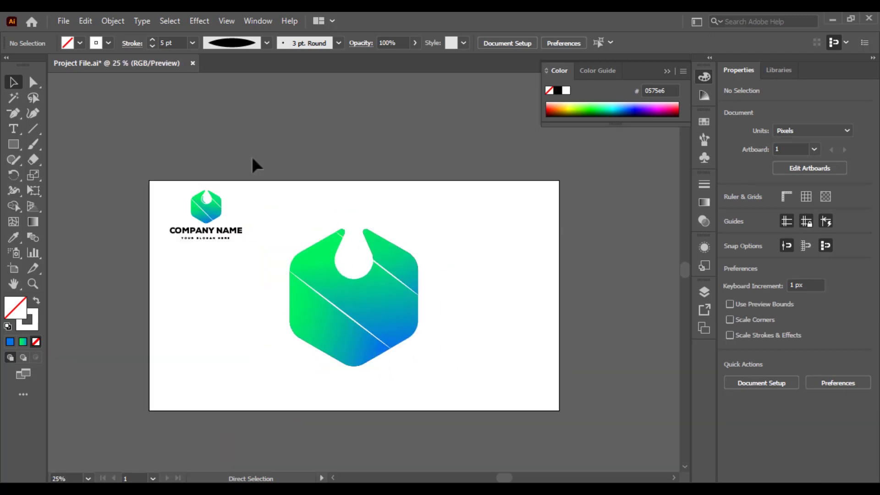
pyautogui.hotkey('ctrl', '=')
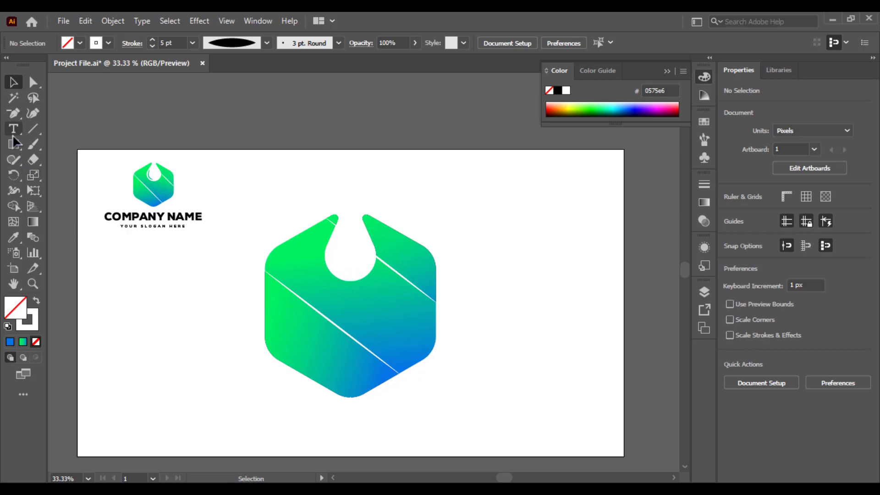
# Step: Draw an open curved path inside the drop with the Pen tool, following its lower-left contour
pyautogui.click(13, 112)
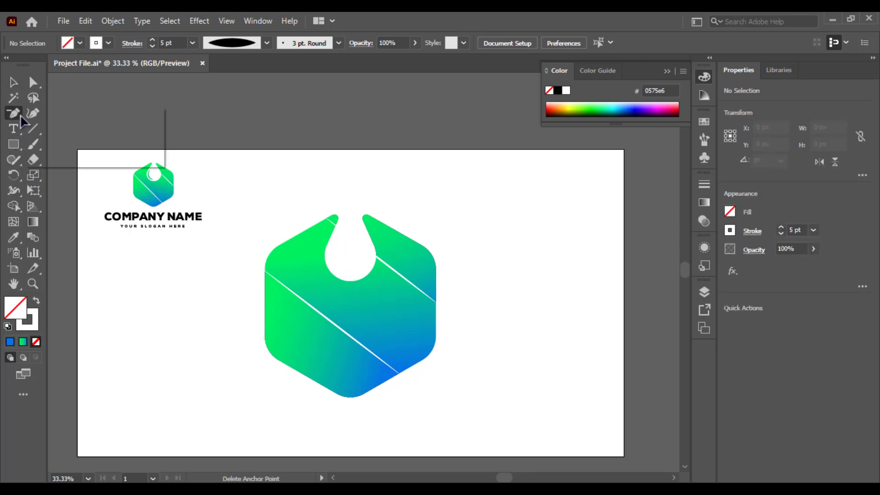
pyautogui.click(332, 247)
pyautogui.click(357, 275)
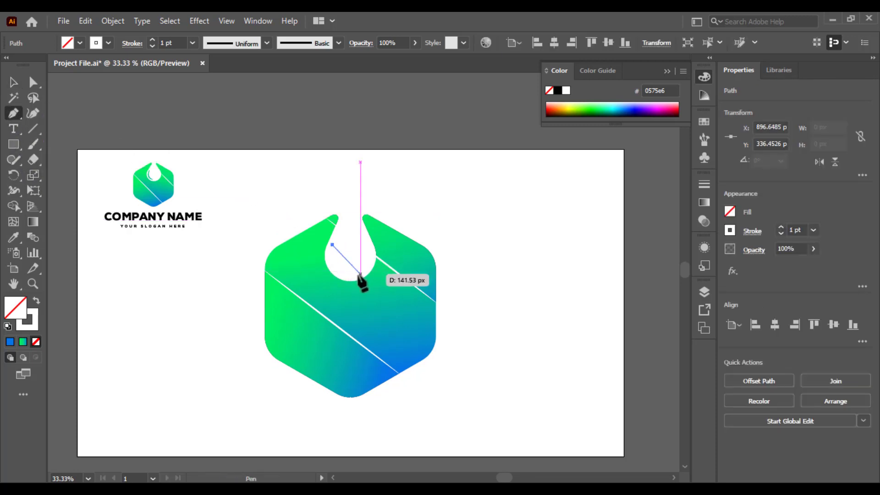
pyautogui.moveTo(387, 277); pyautogui.dragTo(387, 274)
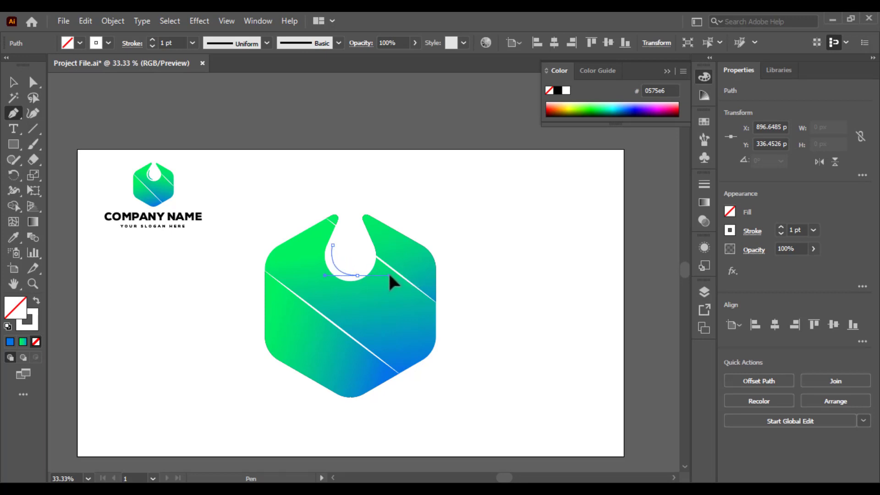
pyautogui.click(13, 83)
pyautogui.scroll(1, 342, 288)
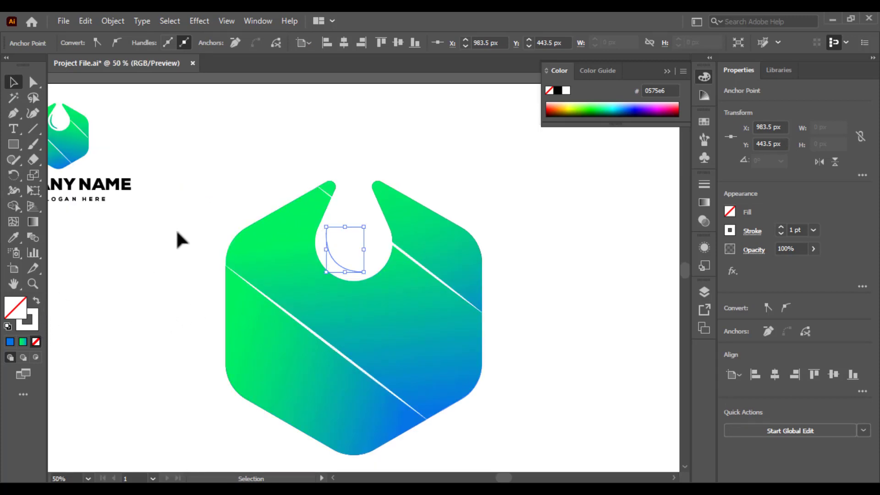
# Step: Give the curved path inside the drop a 5 pt stroke with the width profile tapered at both ends
pyautogui.click(356, 243)
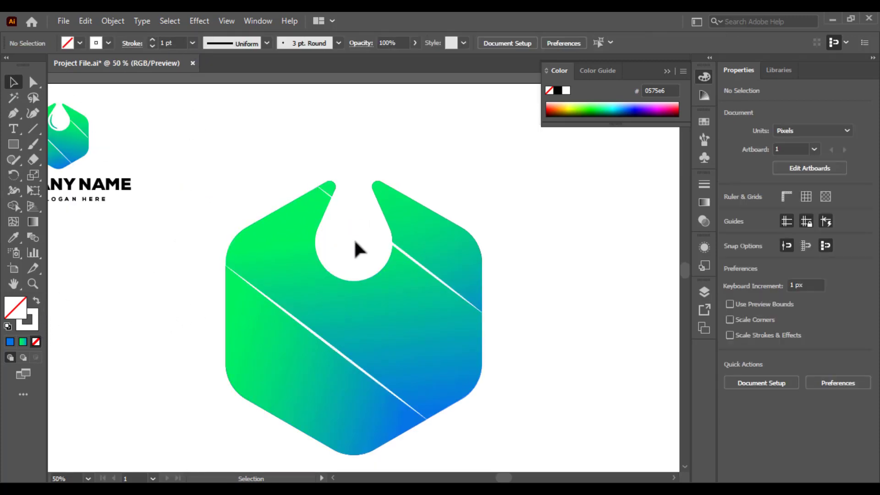
pyautogui.moveTo(340, 265); pyautogui.dragTo(337, 265)
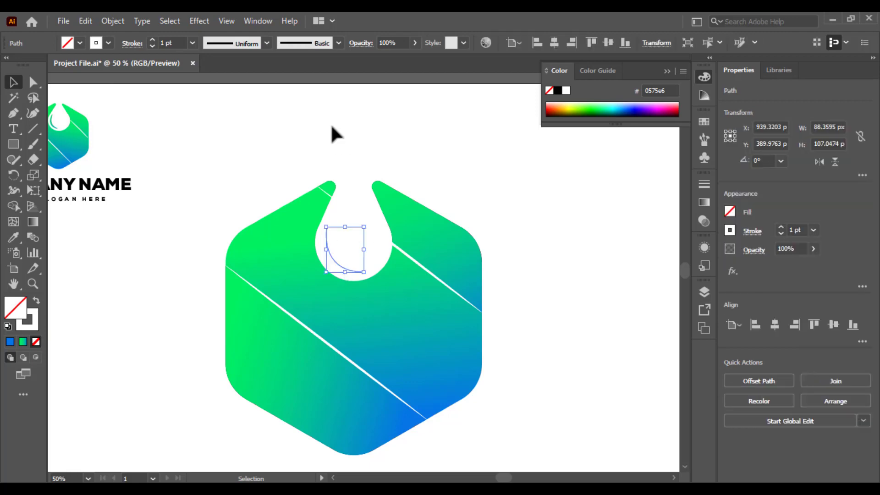
pyautogui.click(267, 44)
pyautogui.click(192, 42)
pyautogui.click(192, 43)
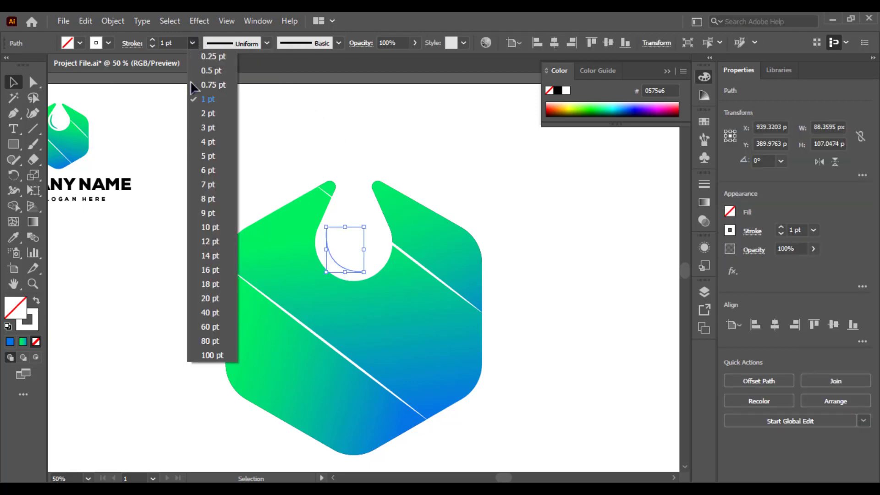
pyautogui.click(208, 155)
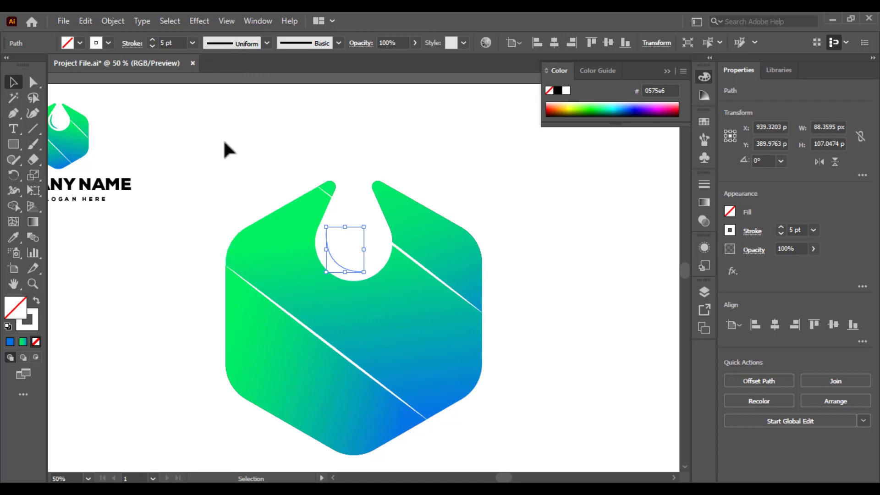
pyautogui.click(267, 43)
pyautogui.click(243, 82)
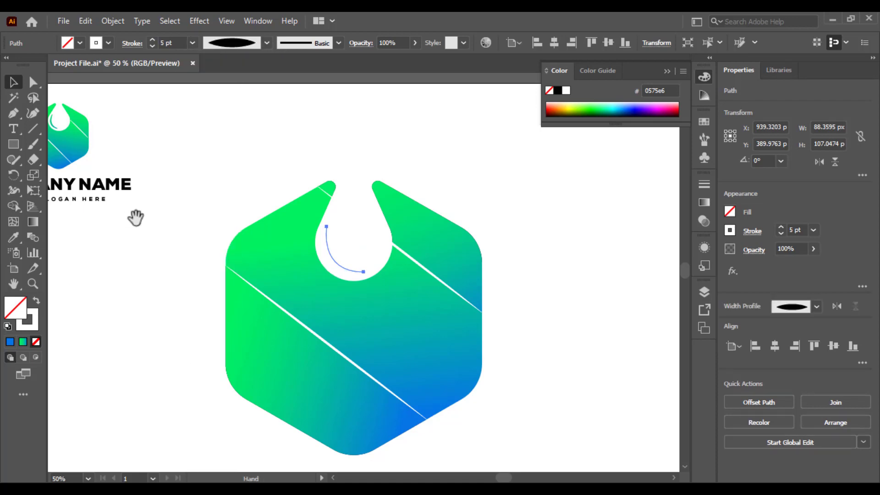
# Step: Sample the reference logo's green-to-blue gradient onto the curved path, swap it from fill to stroke, and deselect the path
pyautogui.moveTo(133, 216); pyautogui.dragTo(221, 226)
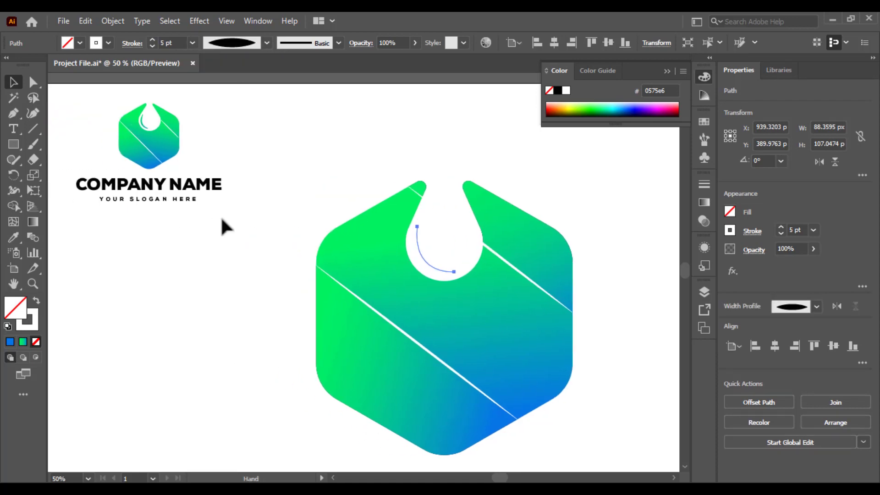
pyautogui.click(13, 237)
pyautogui.click(175, 140)
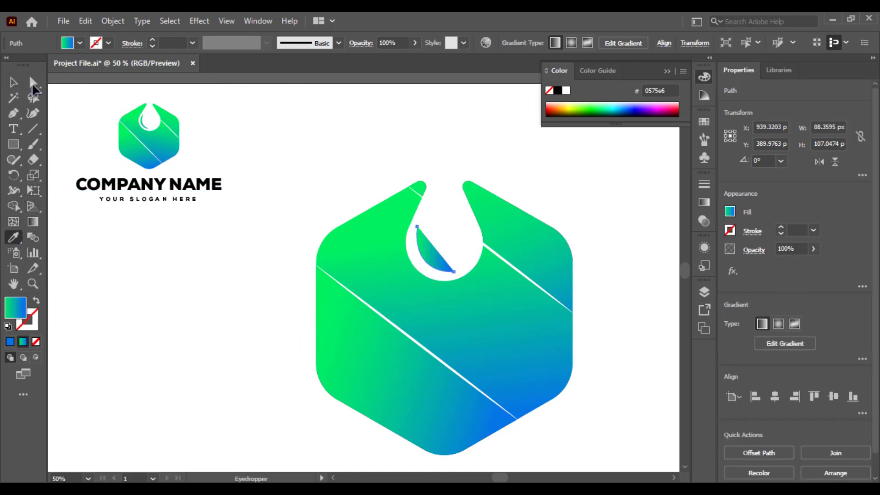
pyautogui.click(13, 82)
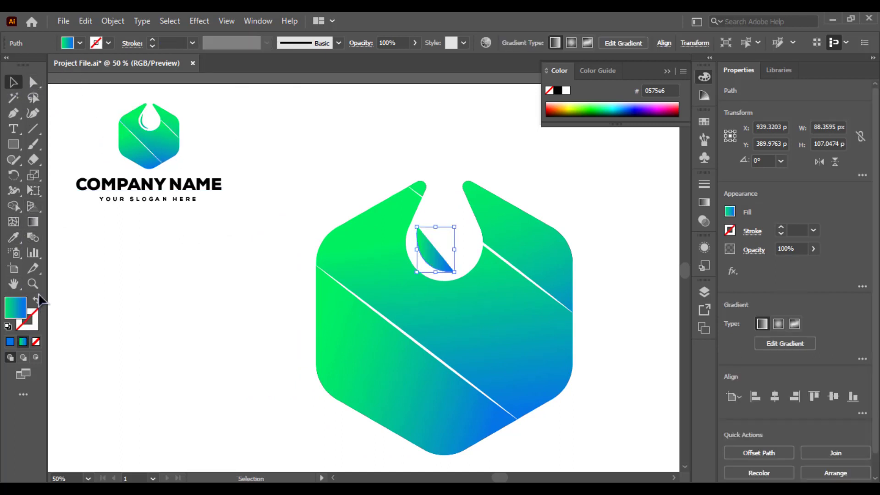
pyautogui.click(36, 298)
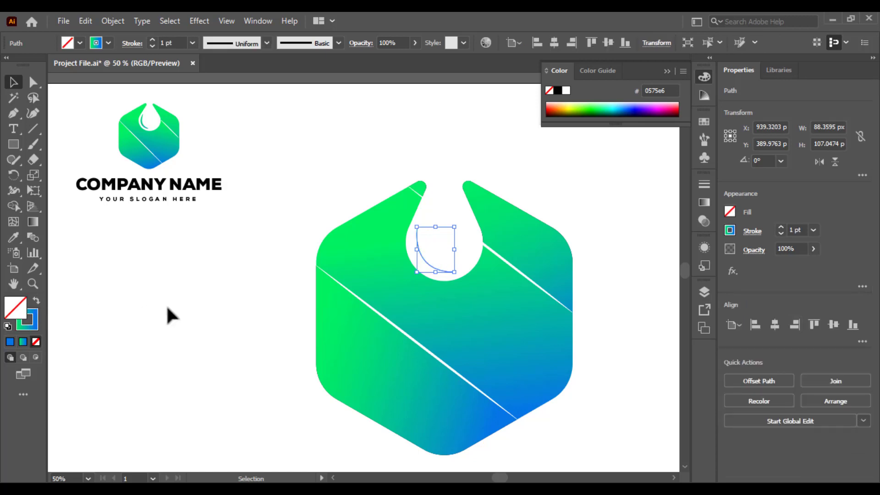
pyautogui.click(463, 233)
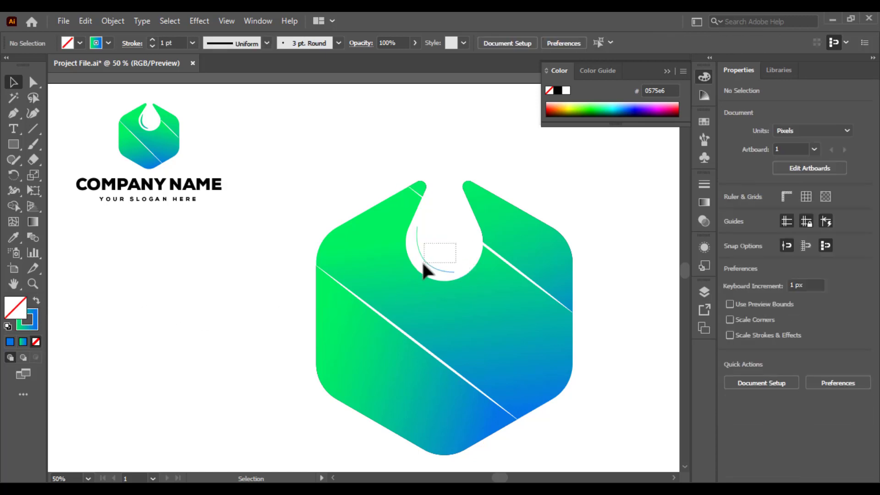
# Step: Set the drop's curved highlight to a 12 pt stroke with the width profile tapered at both ends, and deselect it
pyautogui.moveTo(422, 263); pyautogui.dragTo(421, 261)
pyautogui.click(192, 42)
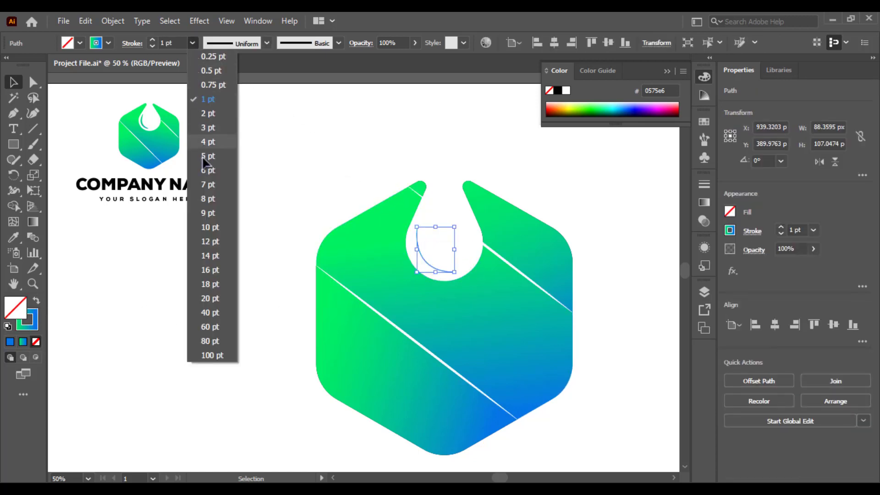
pyautogui.click(208, 172)
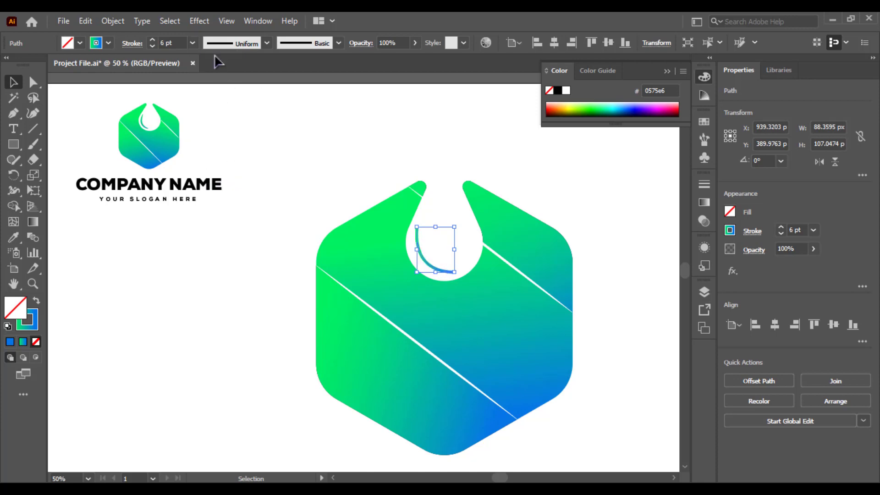
pyautogui.click(193, 42)
pyautogui.click(213, 242)
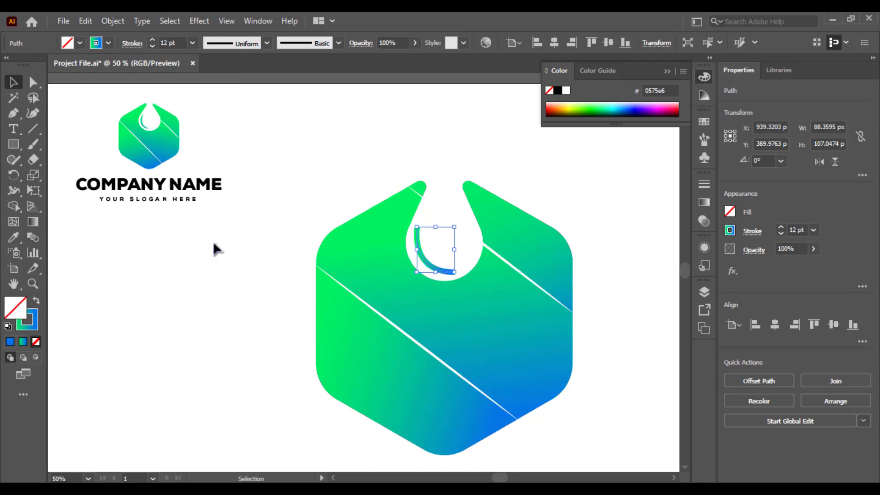
pyautogui.click(267, 44)
pyautogui.click(251, 92)
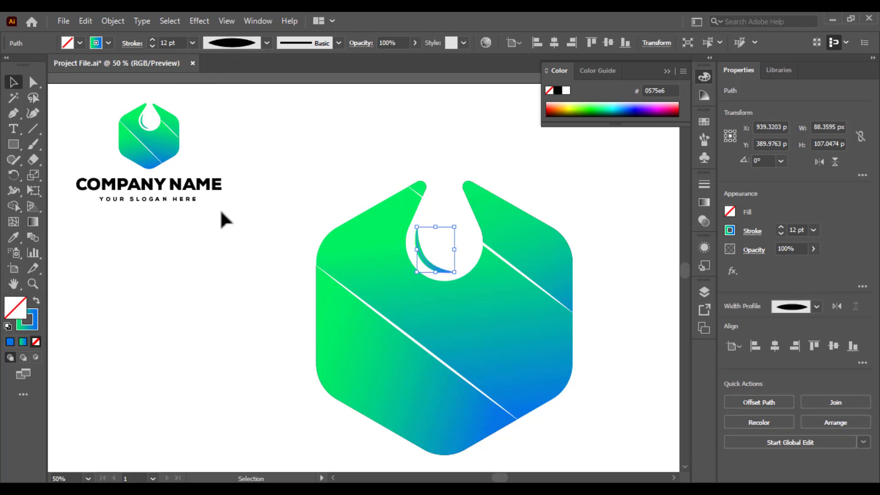
pyautogui.click(219, 232)
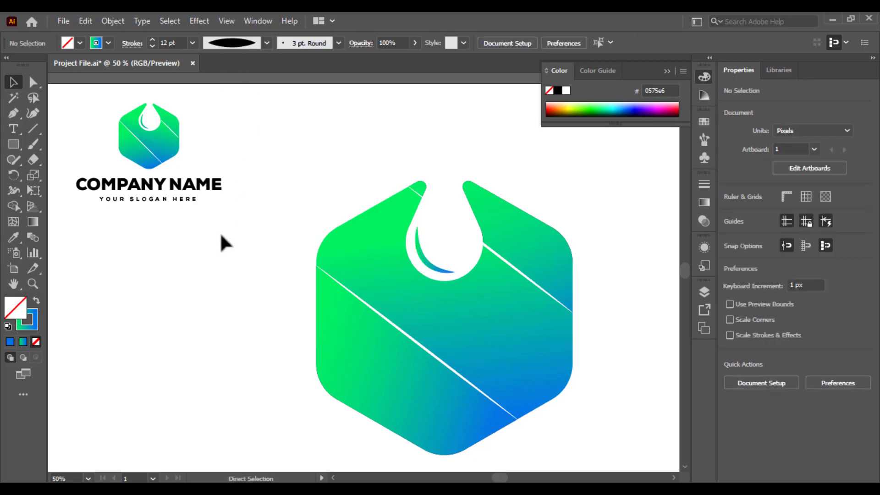
# Step: Scale the whole hexagon icon down proportionally about its centre to about 376 px wide, and deselect it
pyautogui.hotkey('ctrl', '-')
pyautogui.hotkey('ctrl', '-')
pyautogui.hotkey('ctrl', '-')
pyautogui.hotkey('ctrl', '-')
pyautogui.hotkey('ctrl', '+')
pyautogui.hotkey('ctrl', '+')
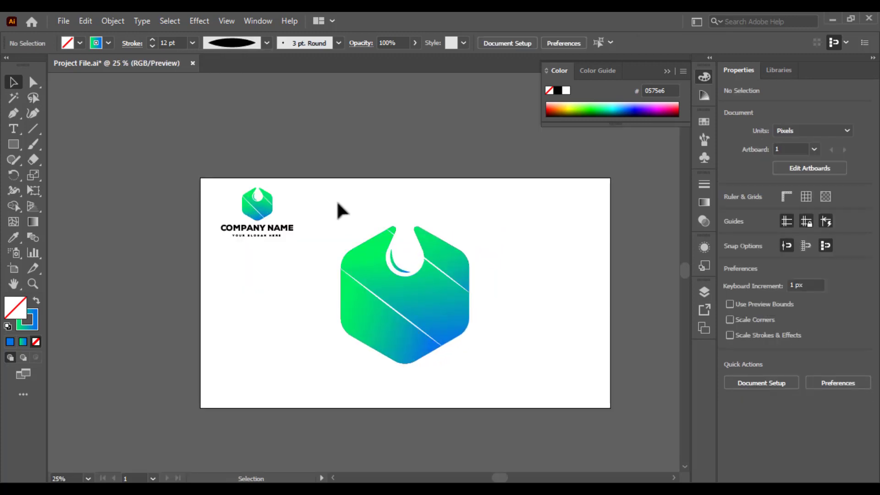
pyautogui.moveTo(339, 208)
pyautogui.mouseDown()
pyautogui.moveTo(489, 368)
pyautogui.moveTo(465, 365)
pyautogui.moveTo(446, 339)
pyautogui.mouseUp()
pyautogui.click(494, 357)
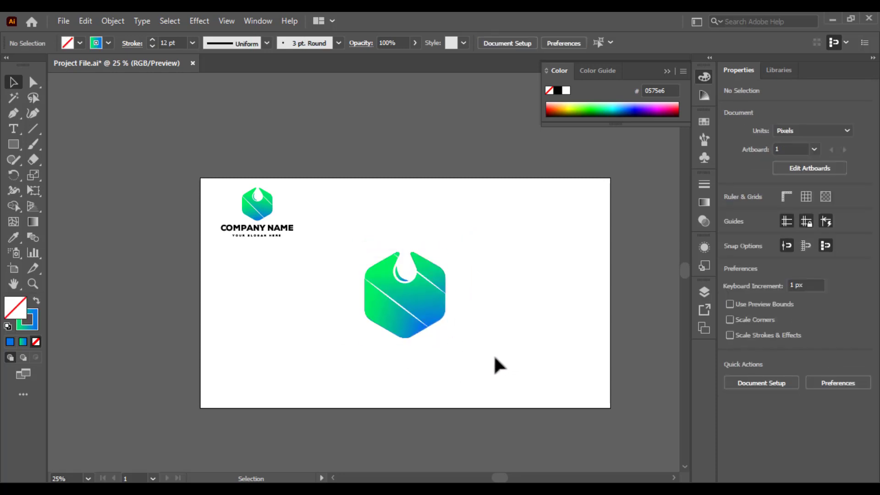
# Step: Place an enlarged copy of the reference logo's COMPANY NAME and YOUR SLOGAN HERE text beneath the hexagon icon
pyautogui.moveTo(284, 197); pyautogui.dragTo(481, 365)
pyautogui.rightClick(275, 231)
pyautogui.click(319, 336)
pyautogui.moveTo(434, 361); pyautogui.dragTo(461, 362)
pyautogui.click(490, 290)
# Step: Group all the parts of the large hexagon icon
pyautogui.moveTo(485, 218); pyautogui.dragTo(365, 327)
pyautogui.rightClick(392, 312)
pyautogui.click(422, 118)
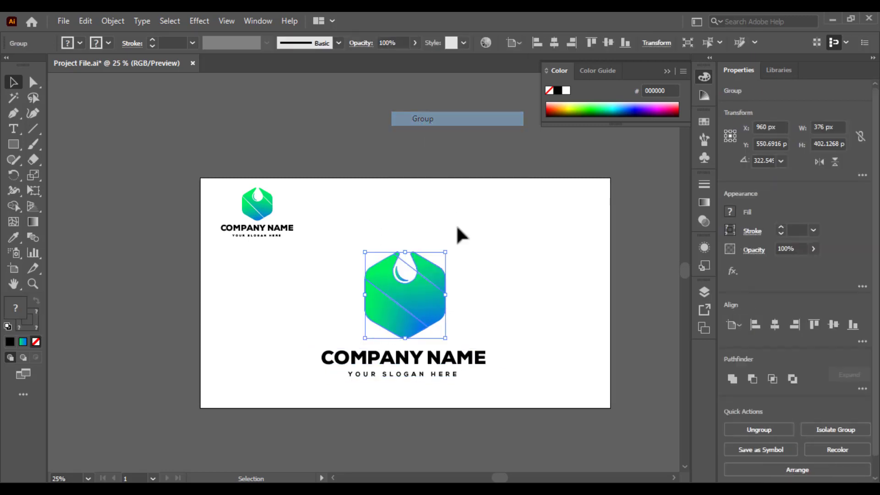
# Step: Align the icon, company name and slogan on their horizontal centres and group them together
pyautogui.moveTo(476, 231); pyautogui.dragTo(350, 407)
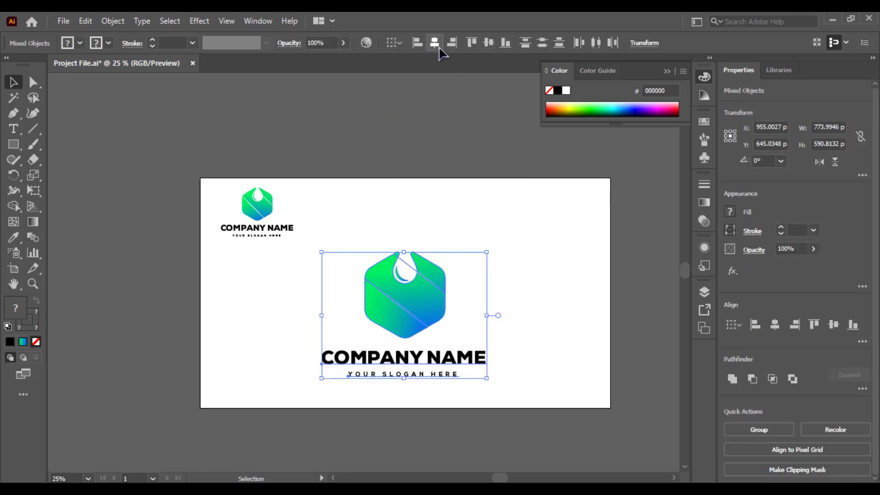
pyautogui.click(439, 46)
pyautogui.moveTo(446, 223); pyautogui.dragTo(384, 393)
pyautogui.rightClick(401, 337)
pyautogui.click(433, 219)
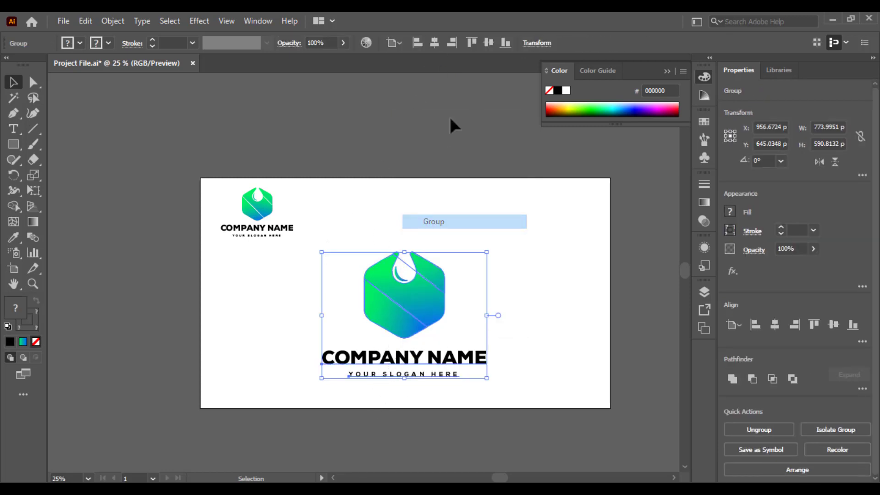
# Step: Centre the grouped logo horizontally and vertically on the artboard, and deselect it
pyautogui.click(435, 43)
pyautogui.click(489, 43)
pyautogui.click(516, 260)
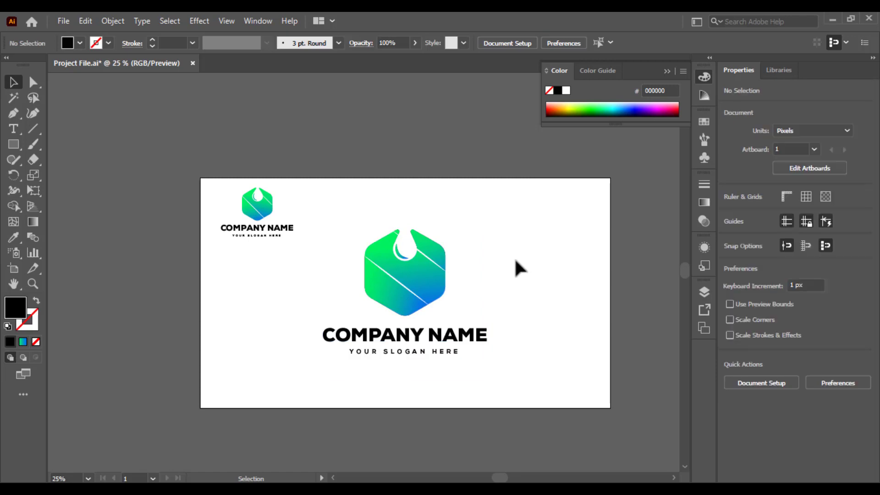
pyautogui.hotkey('ctrl', '=')
pyautogui.moveTo(514, 257); pyautogui.dragTo(466, 238)
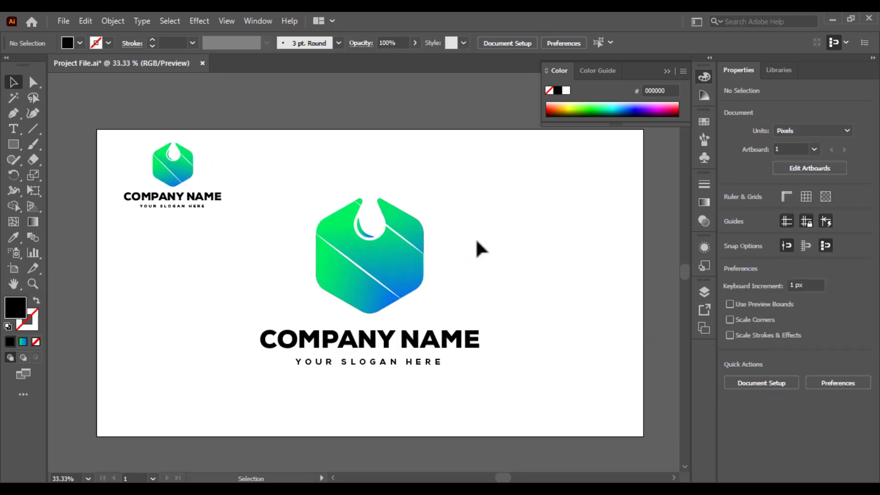